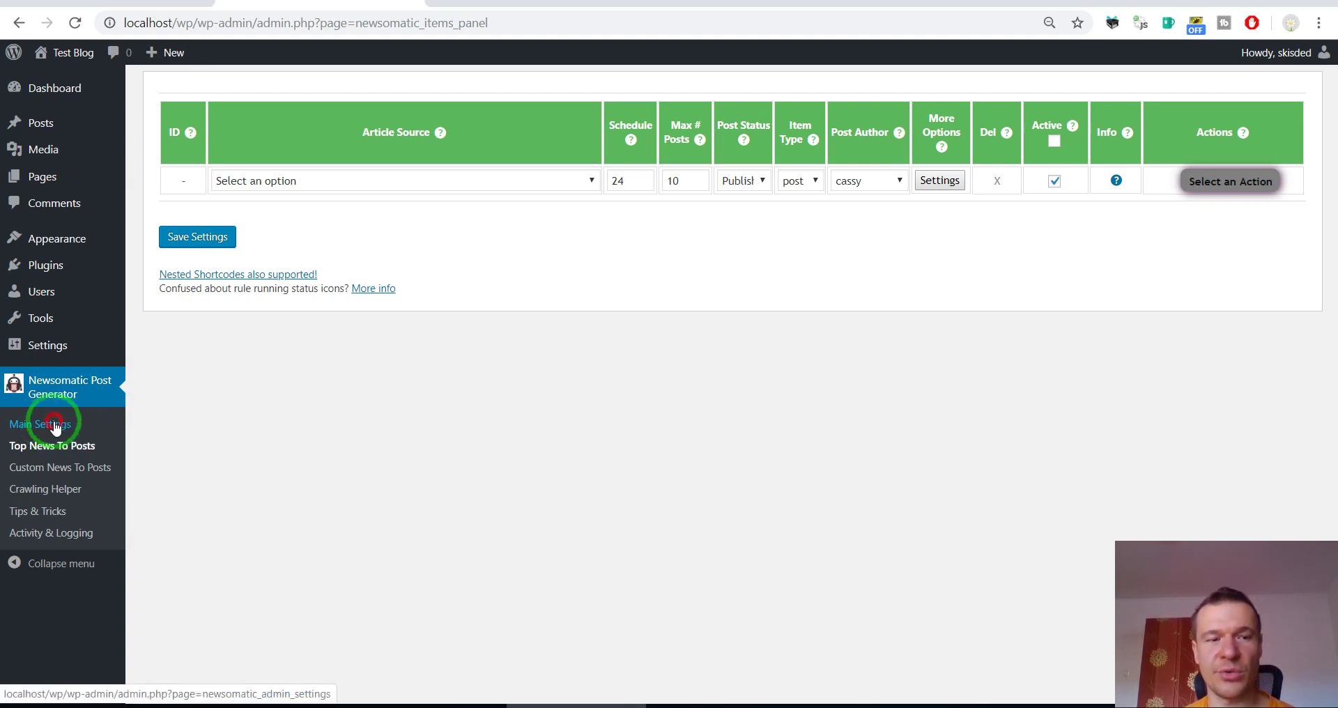
# Open Newsomatic's Main Settings page and scroll down through the settings
pyautogui.click(56, 425)
pyautogui.scroll(-1, 479, 304)
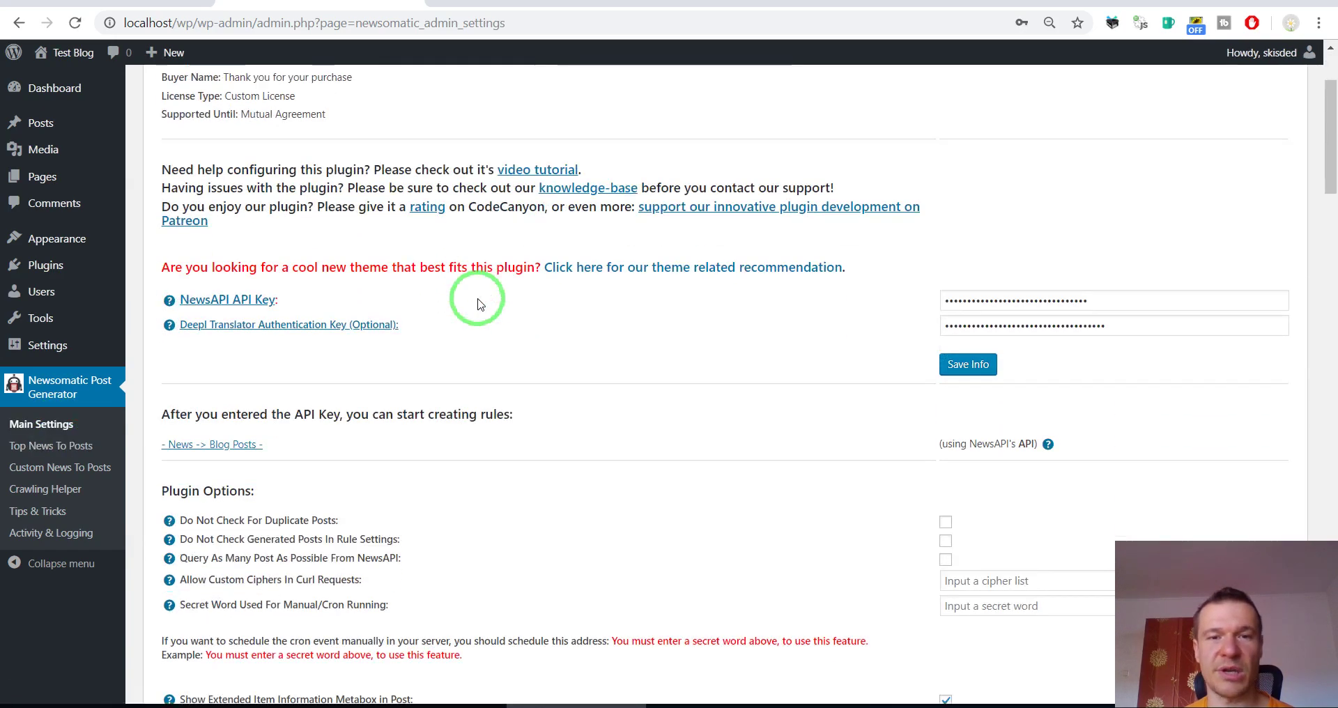
pyautogui.scroll(-5, 480, 304)
pyautogui.scroll(-4, 479, 304)
pyautogui.scroll(-4, 480, 304)
pyautogui.scroll(-2, 480, 304)
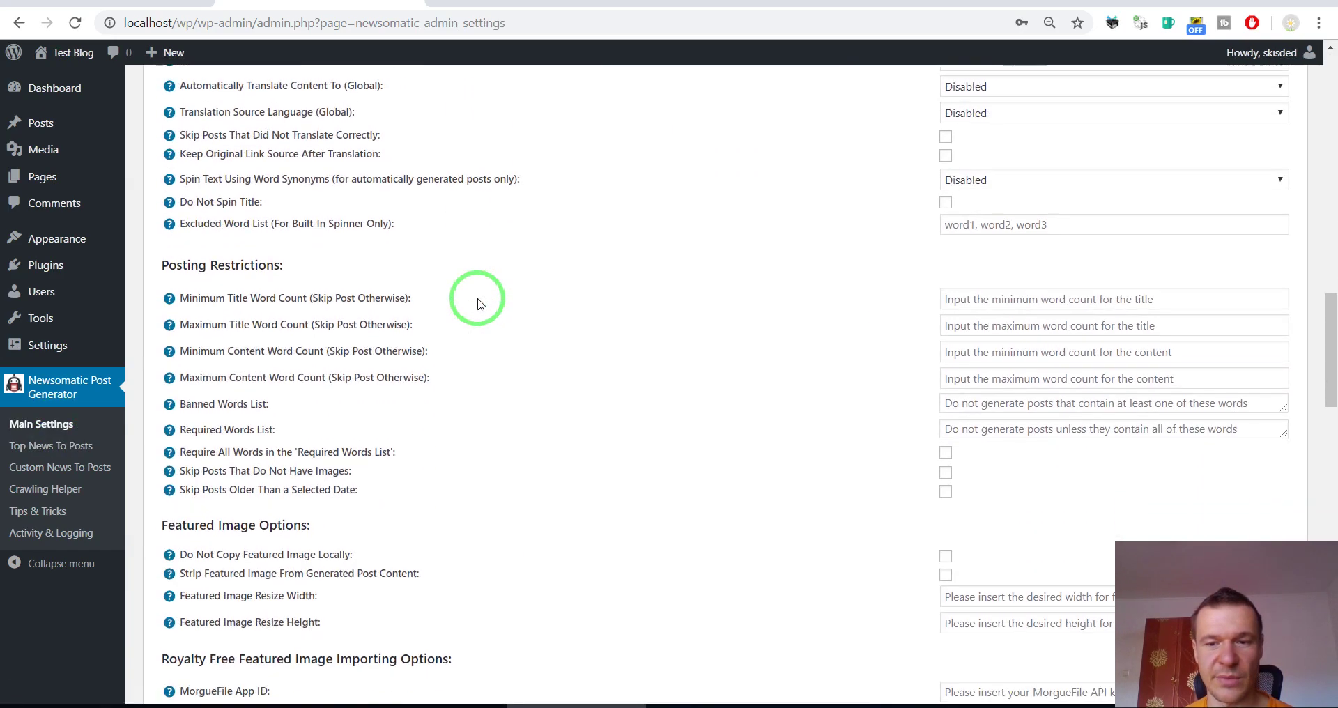
pyautogui.scroll(-4, 480, 304)
pyautogui.scroll(-4, 479, 303)
pyautogui.scroll(-4, 480, 304)
pyautogui.scroll(-3, 480, 304)
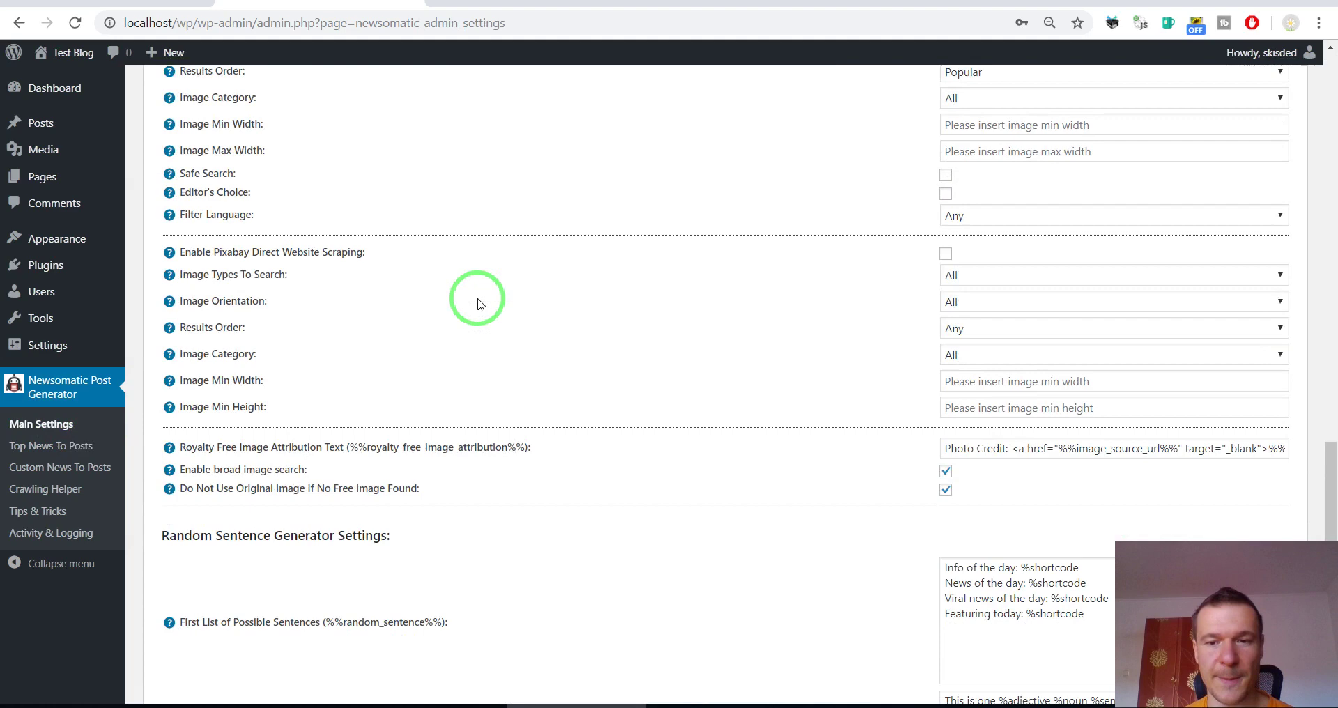
pyautogui.scroll(-1, 480, 304)
# Locate 'Spin Text Using Word Synonyms' and display its list of spinning services
pyautogui.scroll(15, 479, 304)
pyautogui.scroll(2, 593, 321)
pyautogui.scroll(2, 718, 307)
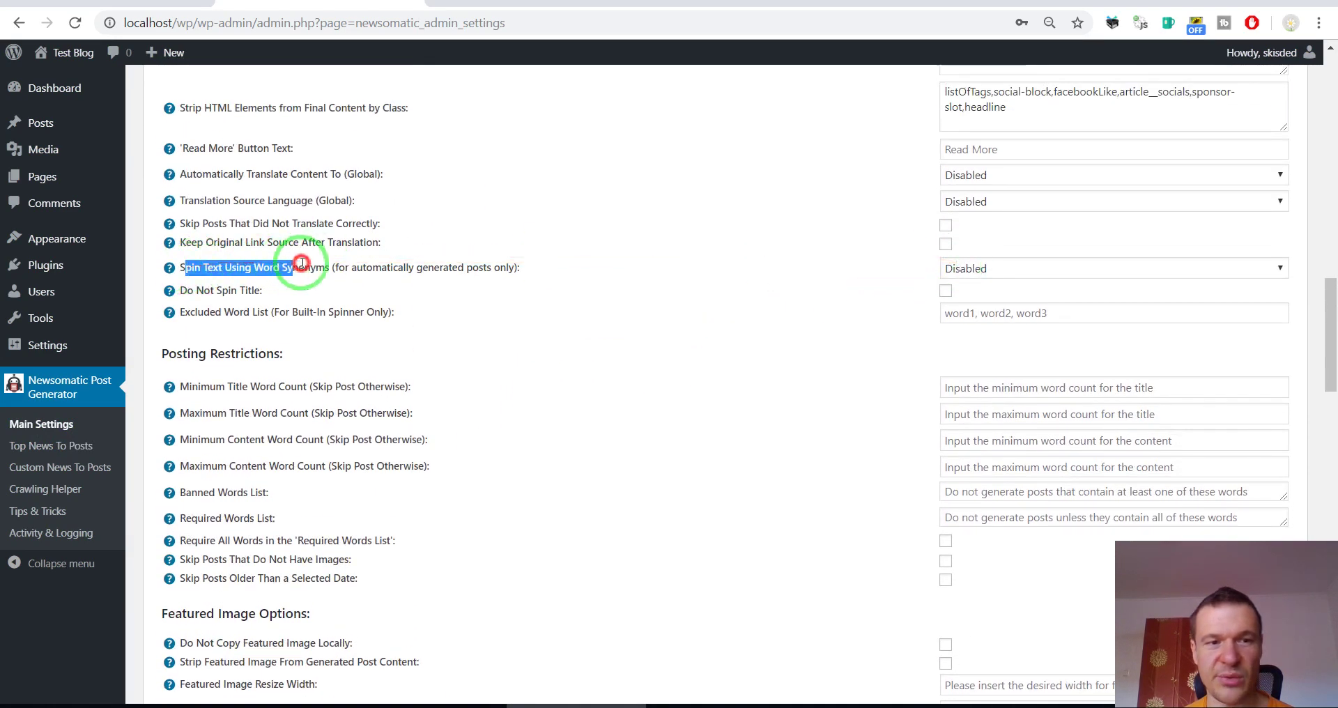
pyautogui.moveTo(204, 263); pyautogui.dragTo(324, 267)
pyautogui.moveTo(616, 267); pyautogui.dragTo(718, 277)
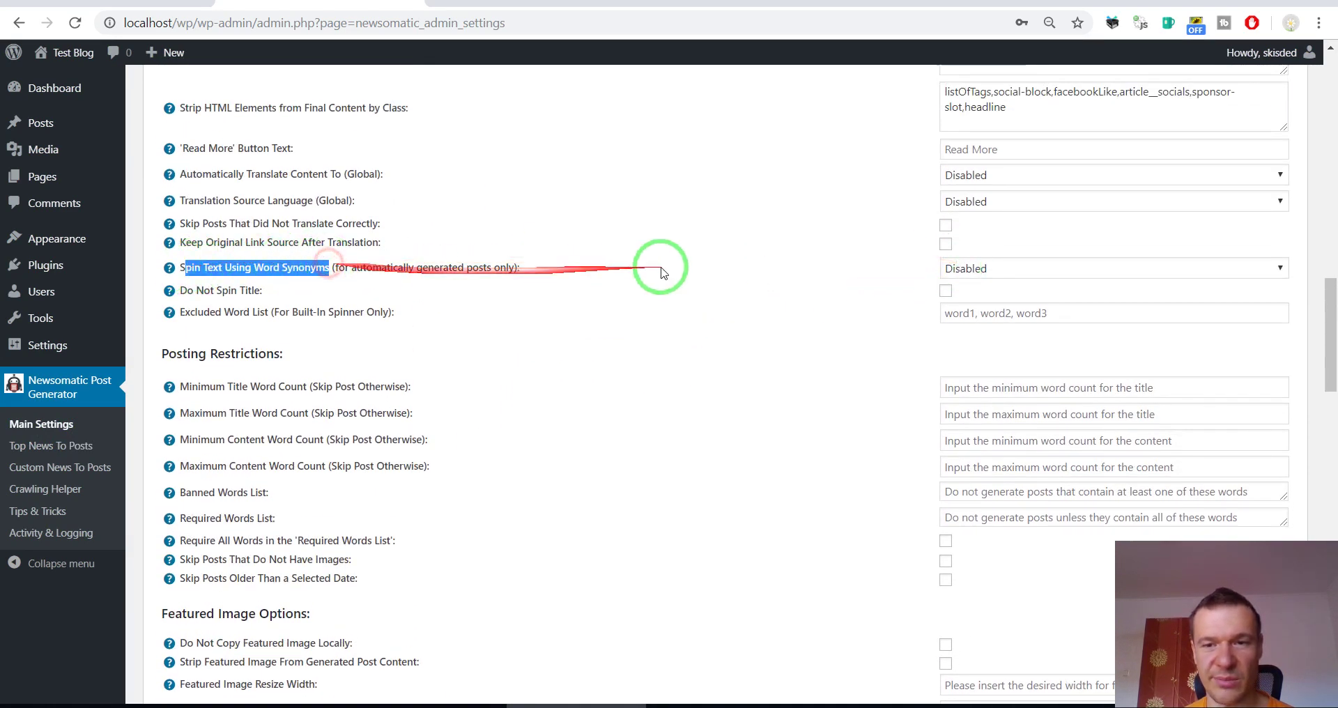
pyautogui.click(968, 269)
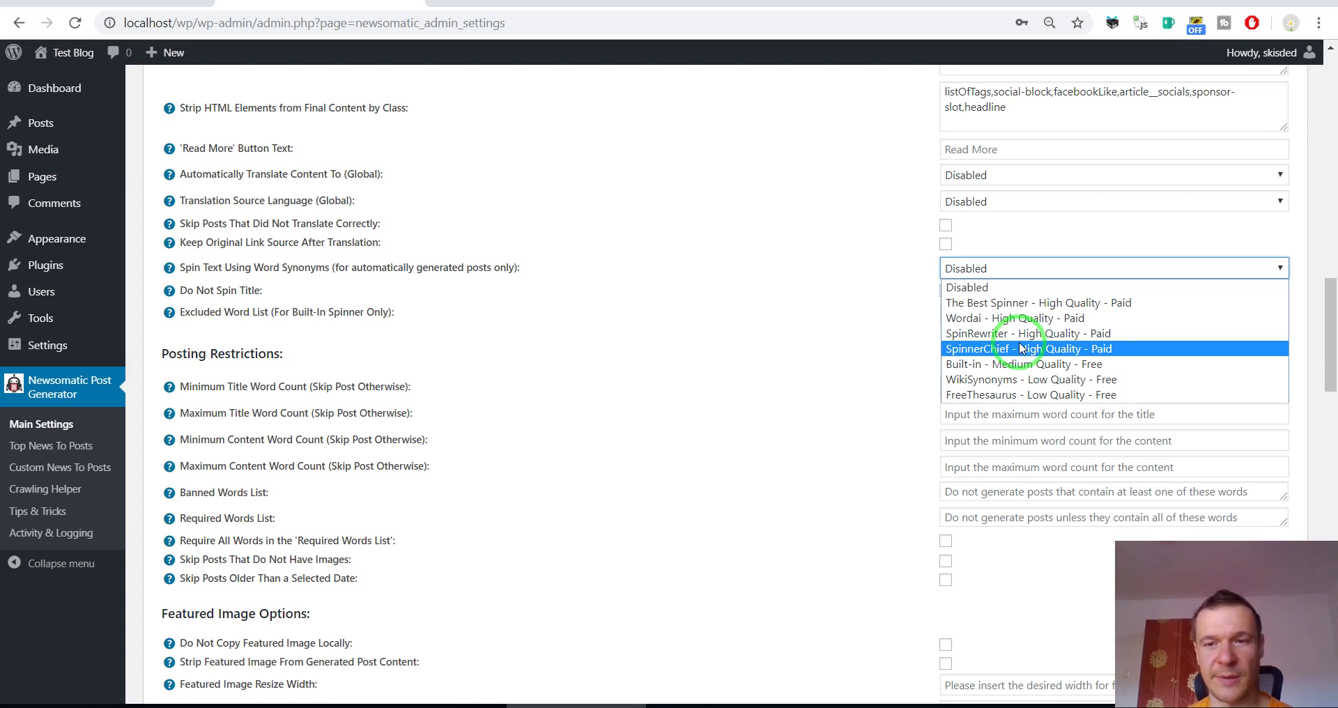
# Choose 'SpinRewriter - High Quality - Paid' and check its username and API key fields
pyautogui.click(973, 336)
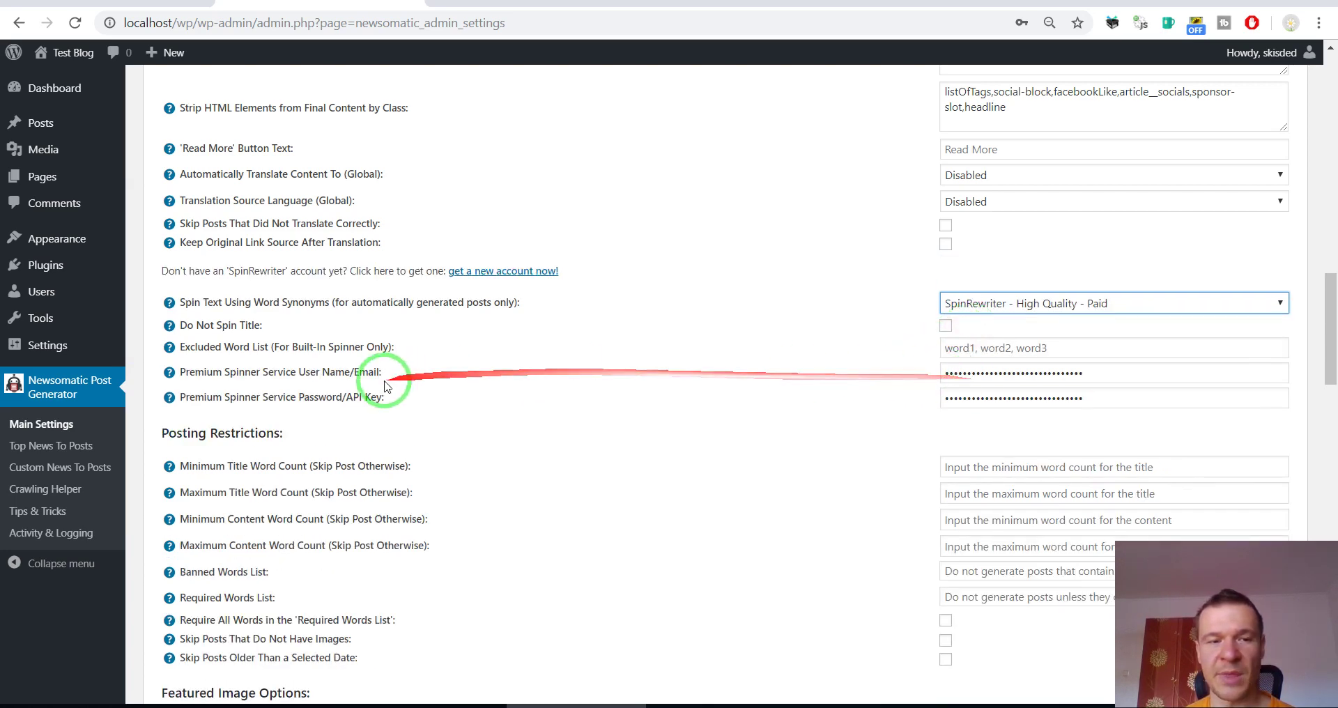
pyautogui.moveTo(196, 372); pyautogui.dragTo(355, 372)
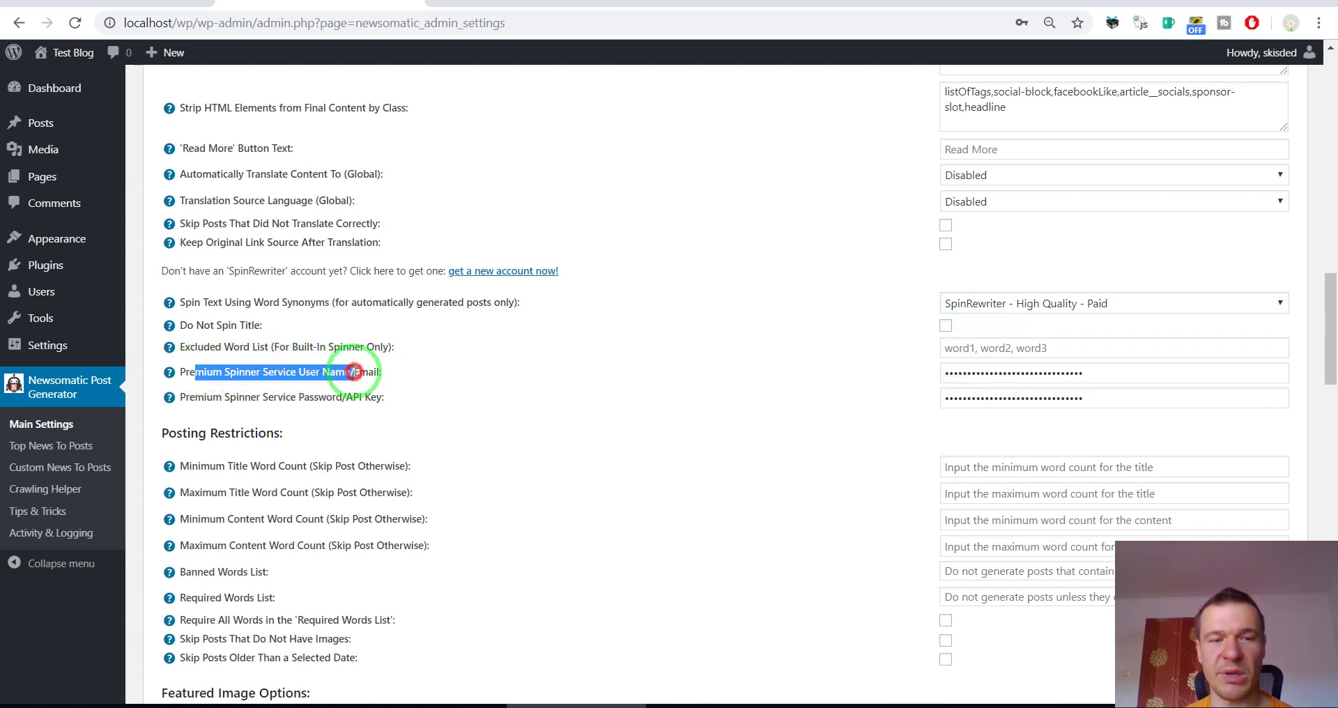
pyautogui.moveTo(238, 397); pyautogui.dragTo(378, 398)
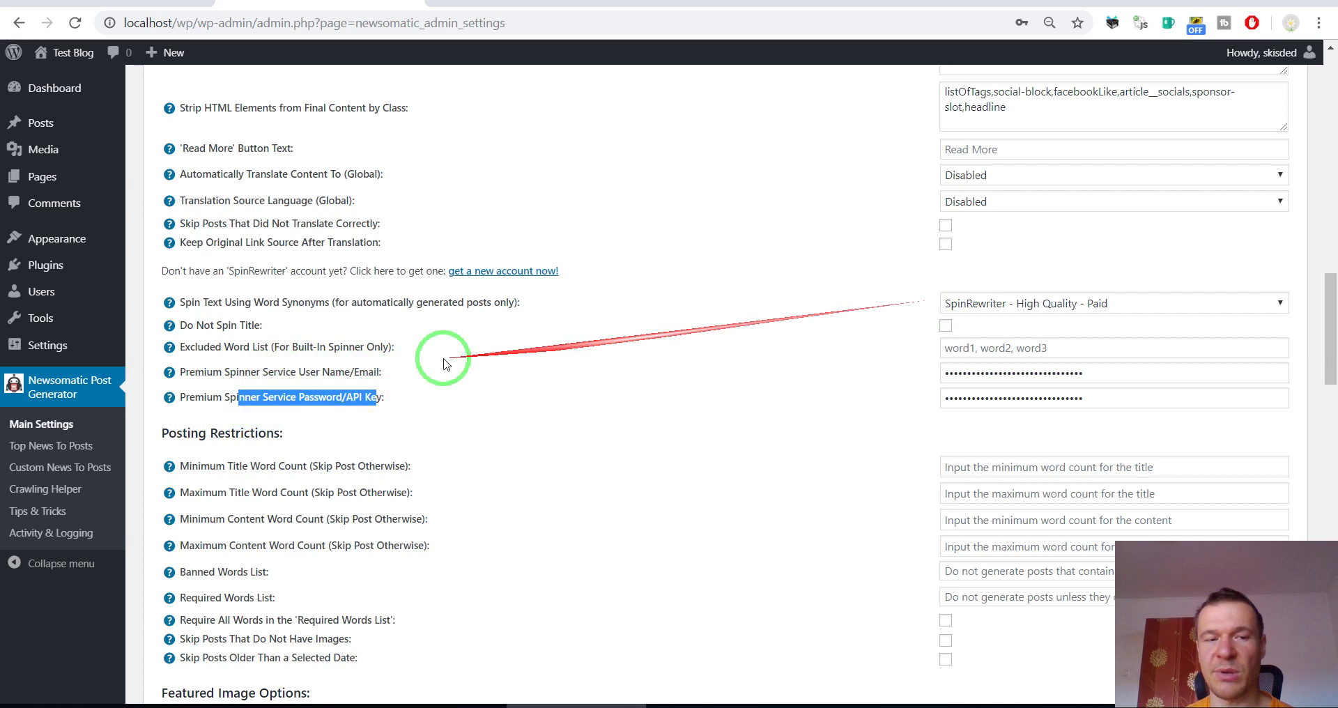
pyautogui.doubleClick(359, 371)
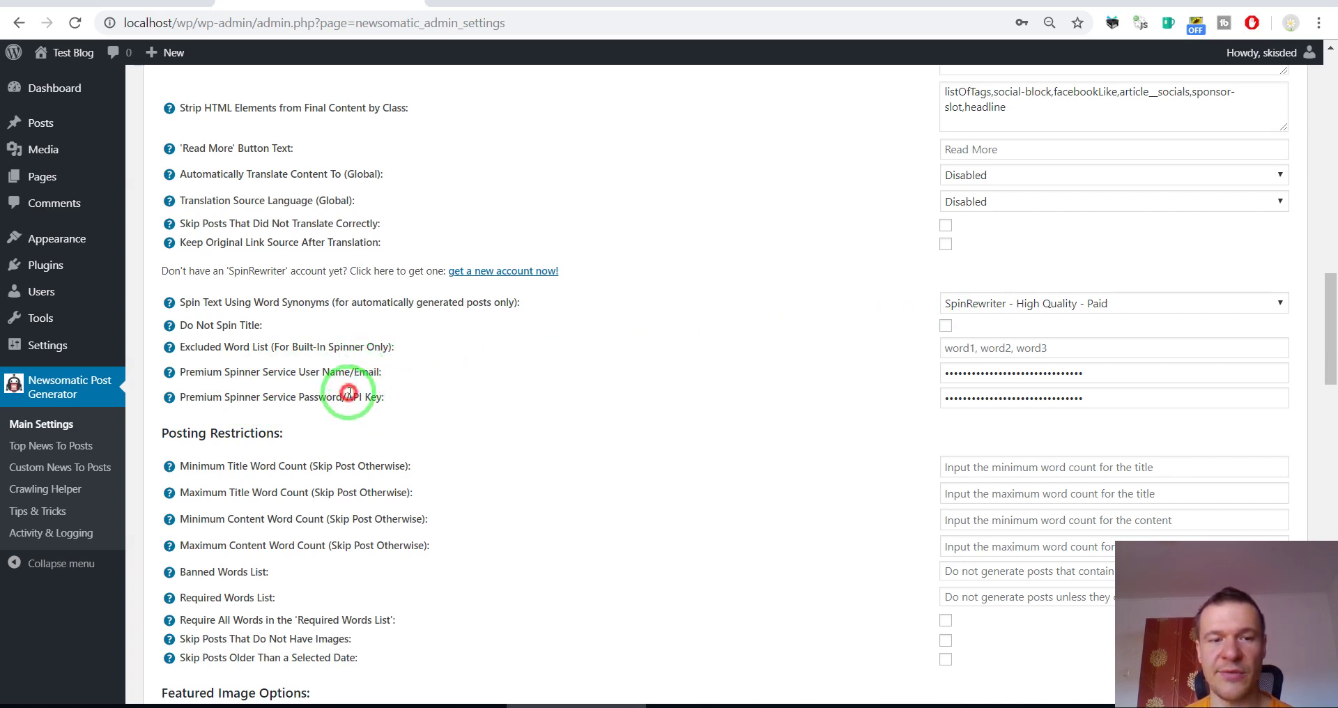
pyautogui.moveTo(349, 393)
pyautogui.mouseDown()
pyautogui.moveTo(1093, 376)
pyautogui.moveTo(1077, 398)
pyautogui.moveTo(879, 400)
pyautogui.mouseUp()
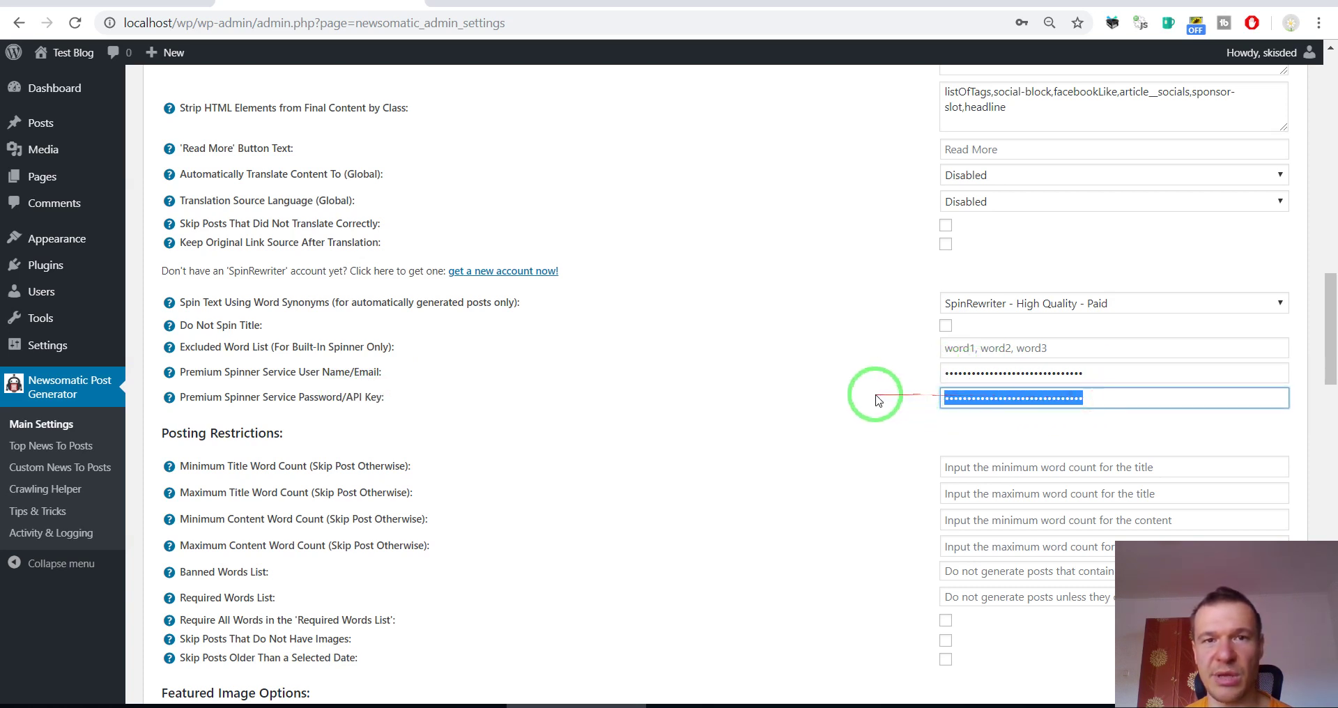
pyautogui.click(805, 400)
pyautogui.moveTo(805, 400); pyautogui.dragTo(605, 440)
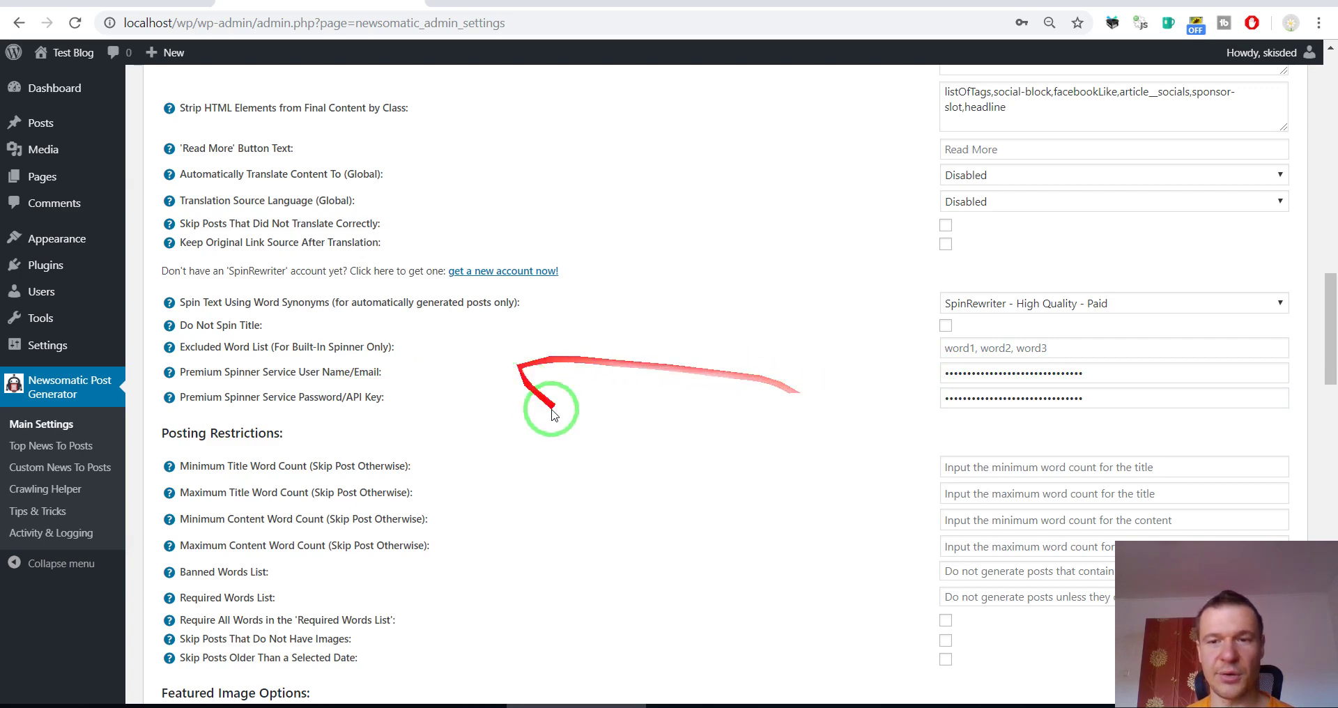
# Save the Newsomatic main settings
pyautogui.scroll(-15, 588, 457)
pyautogui.scroll(-10, 283, 556)
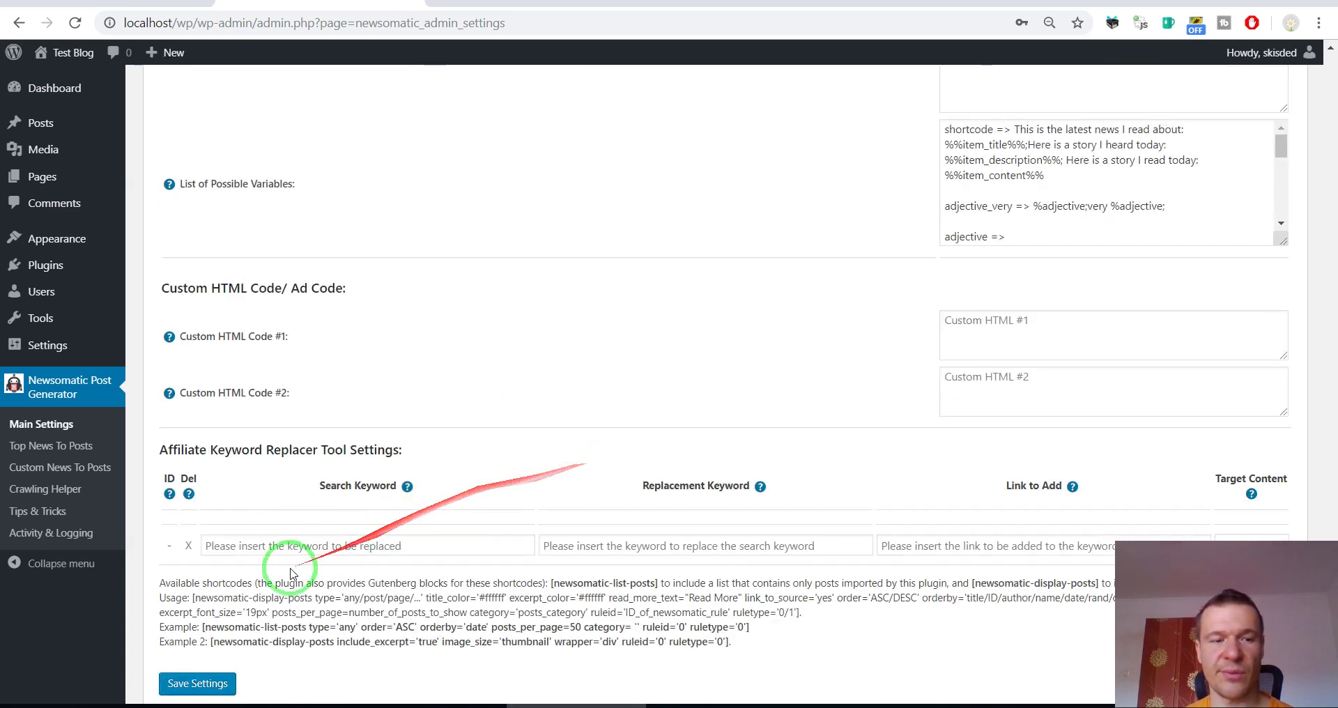
pyautogui.click(207, 687)
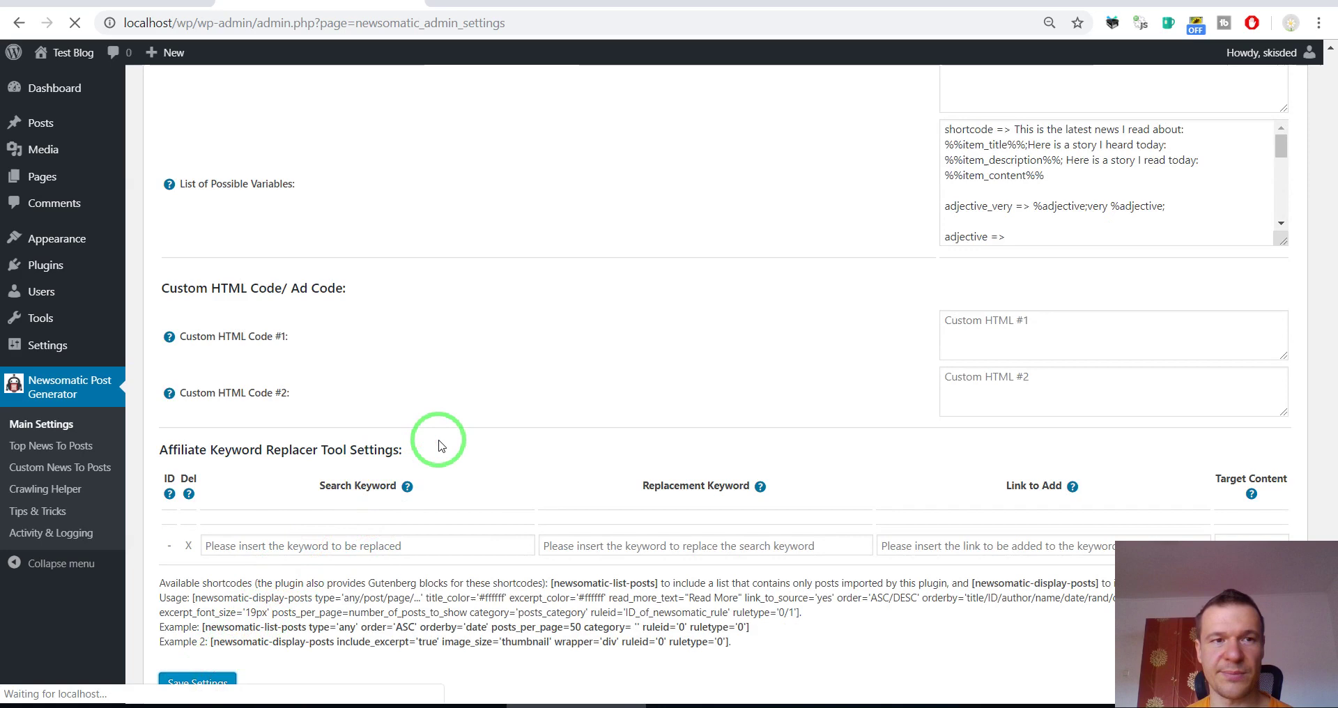
# In Top News To Posts, set the rule's Article Source to Any and Max # Posts to 1
pyautogui.click(83, 450)
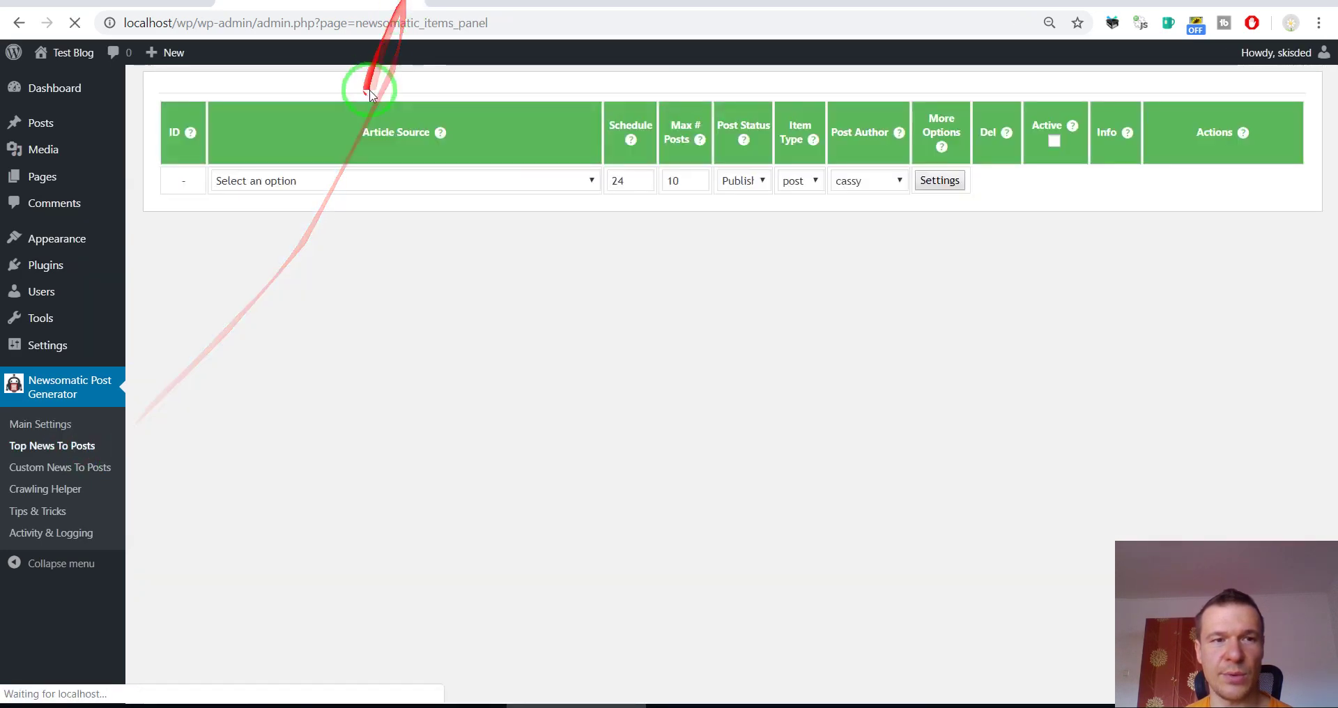
pyautogui.click(297, 182)
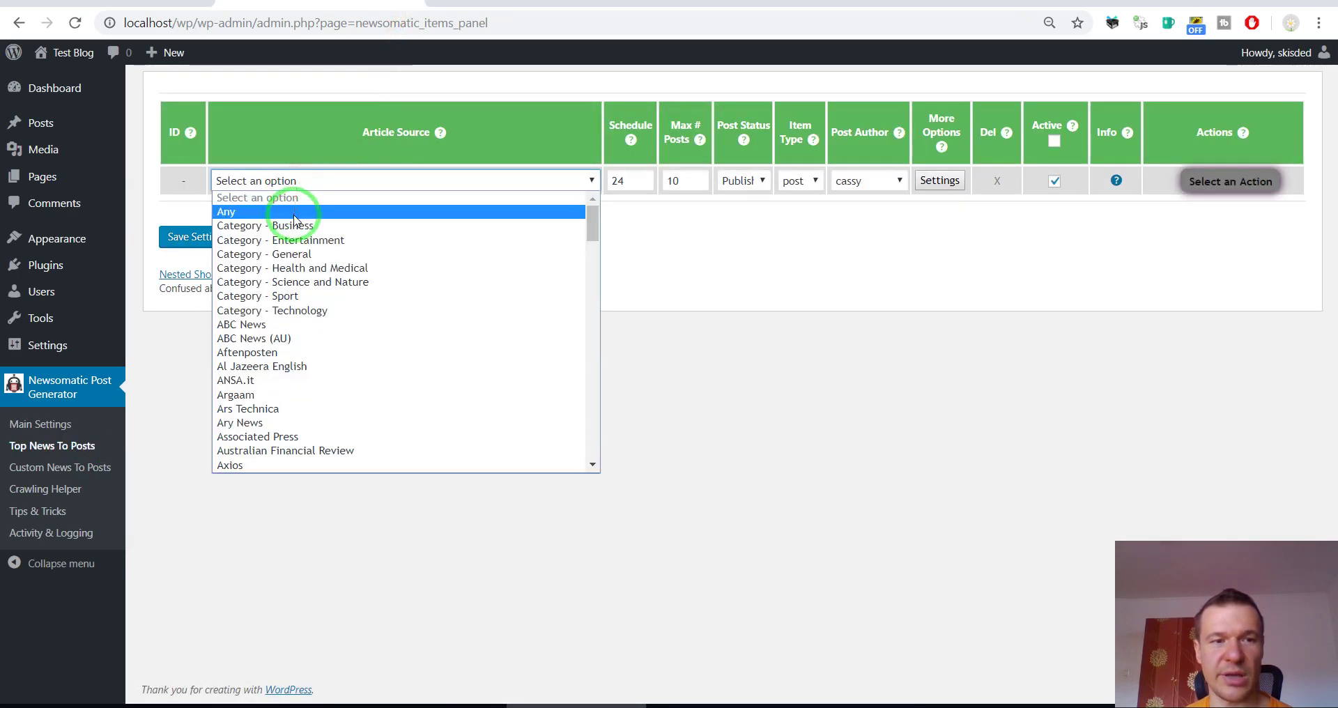
pyautogui.click(294, 215)
pyautogui.click(663, 181)
pyautogui.press('BackSpace')
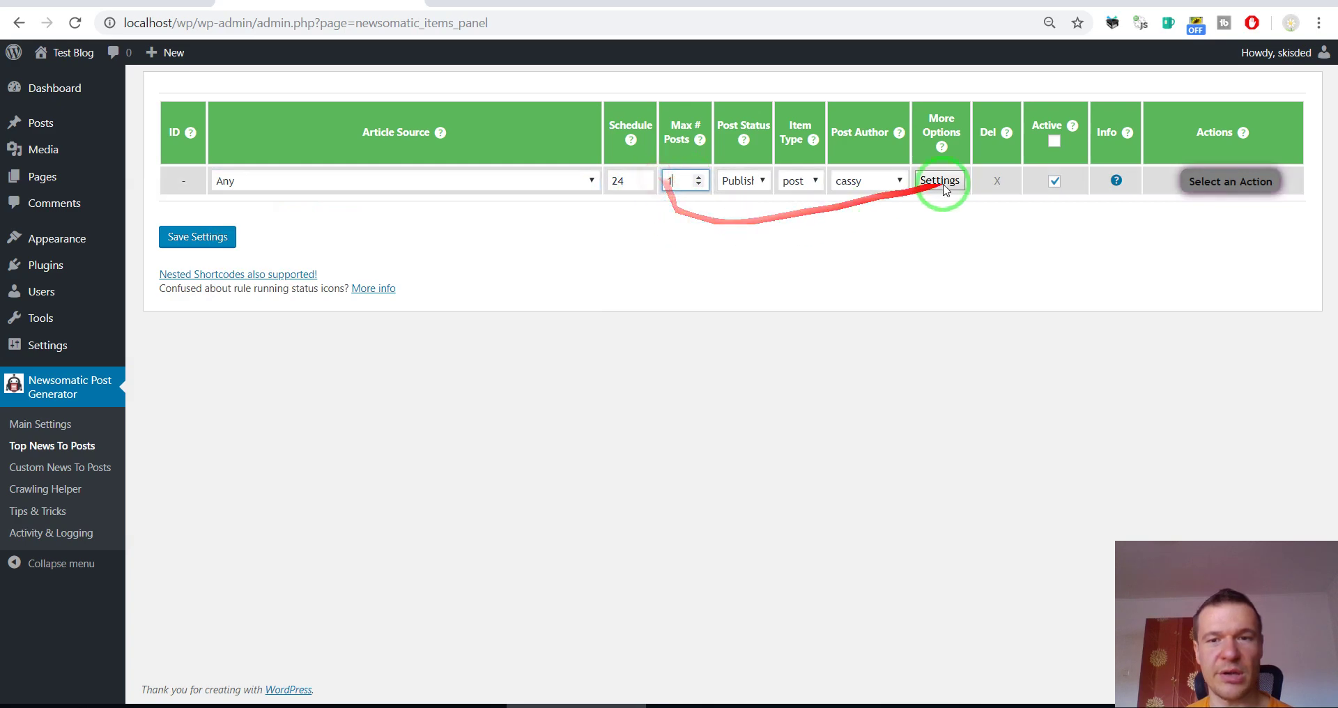
# Enable 'Try to Get Full Article Content' in the rule settings and save the rule
pyautogui.click(939, 178)
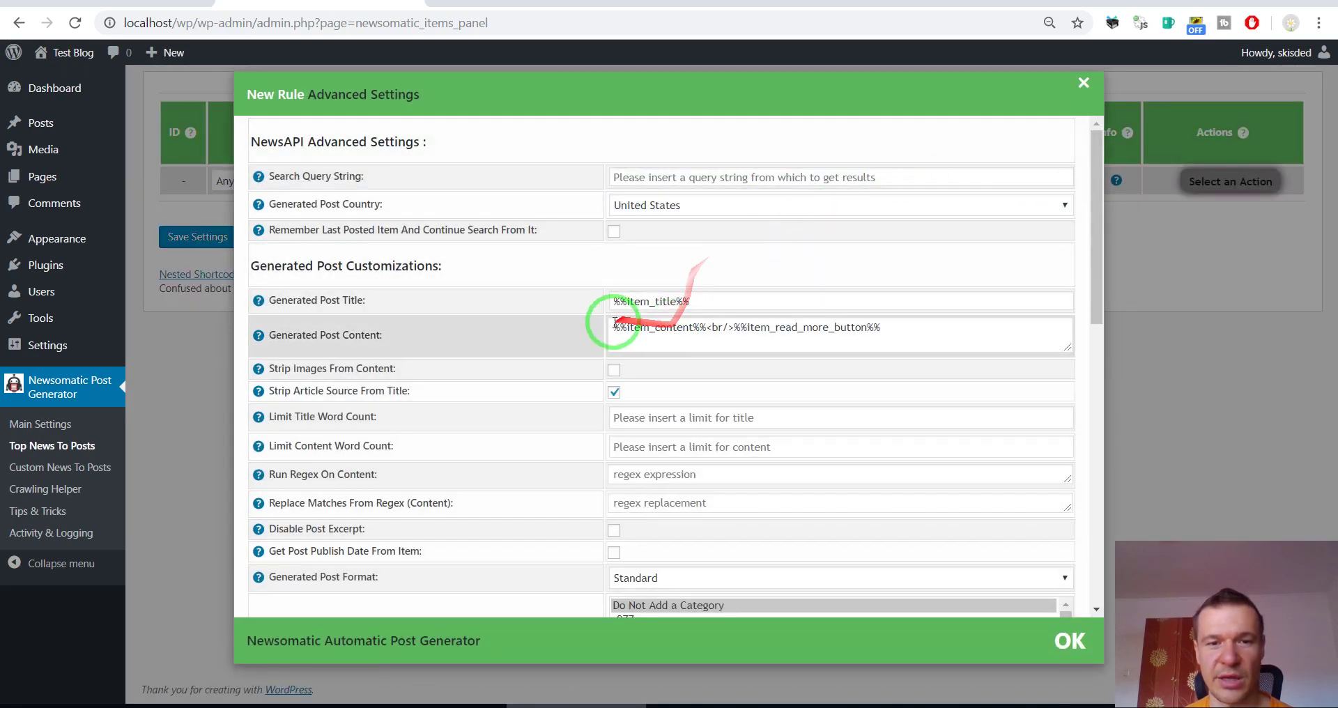
pyautogui.scroll(-3, 478, 397)
pyautogui.scroll(-7, 487, 383)
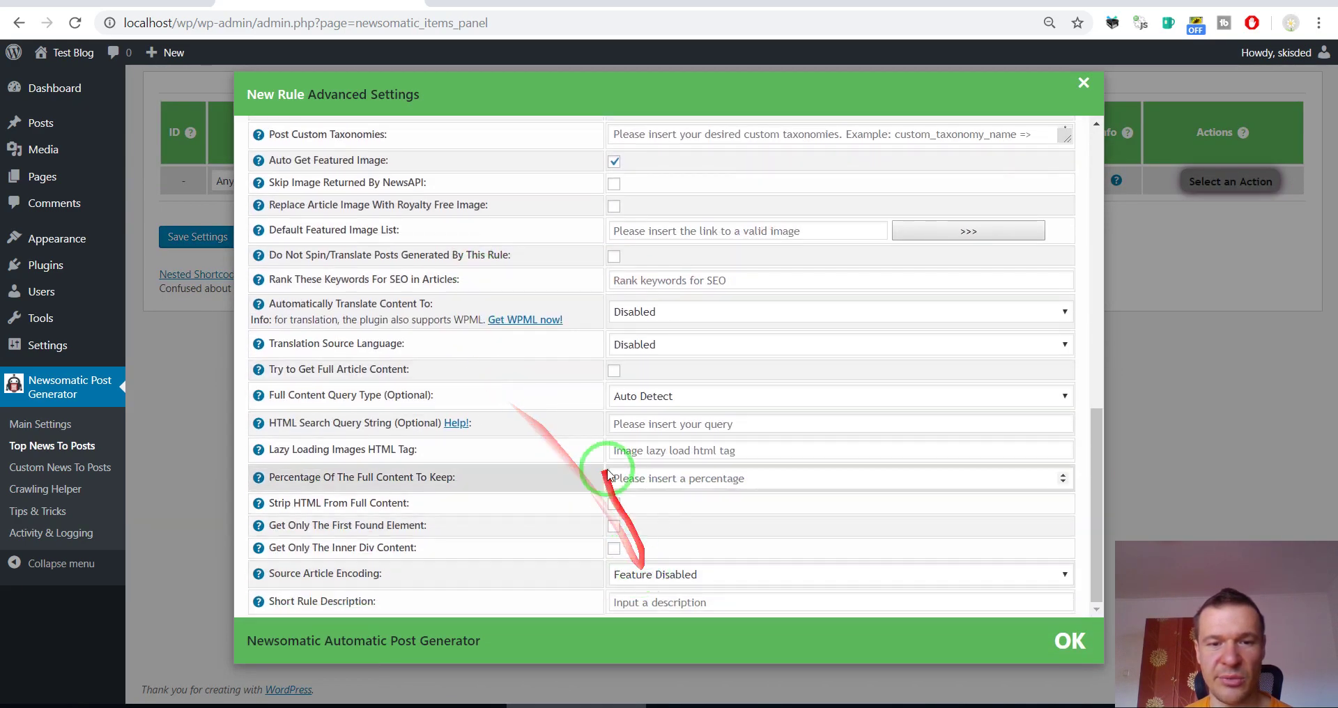
pyautogui.click(616, 376)
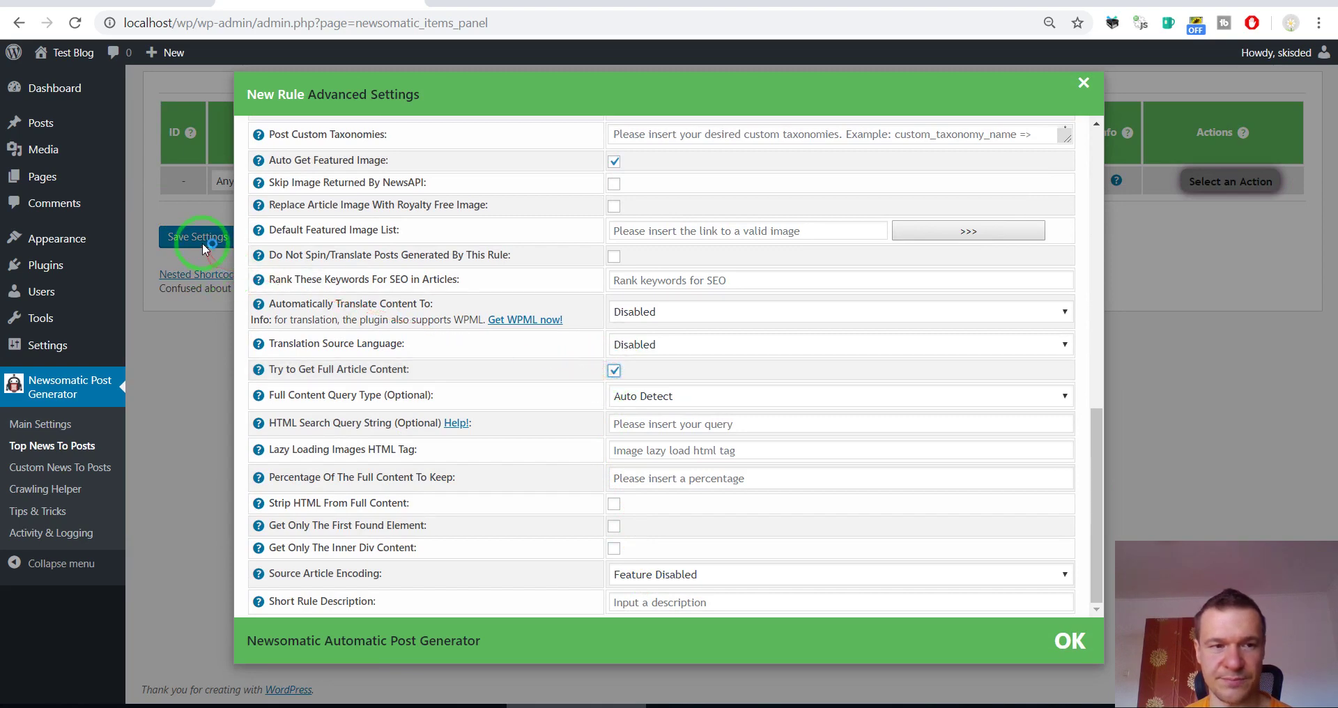
pyautogui.click(221, 240)
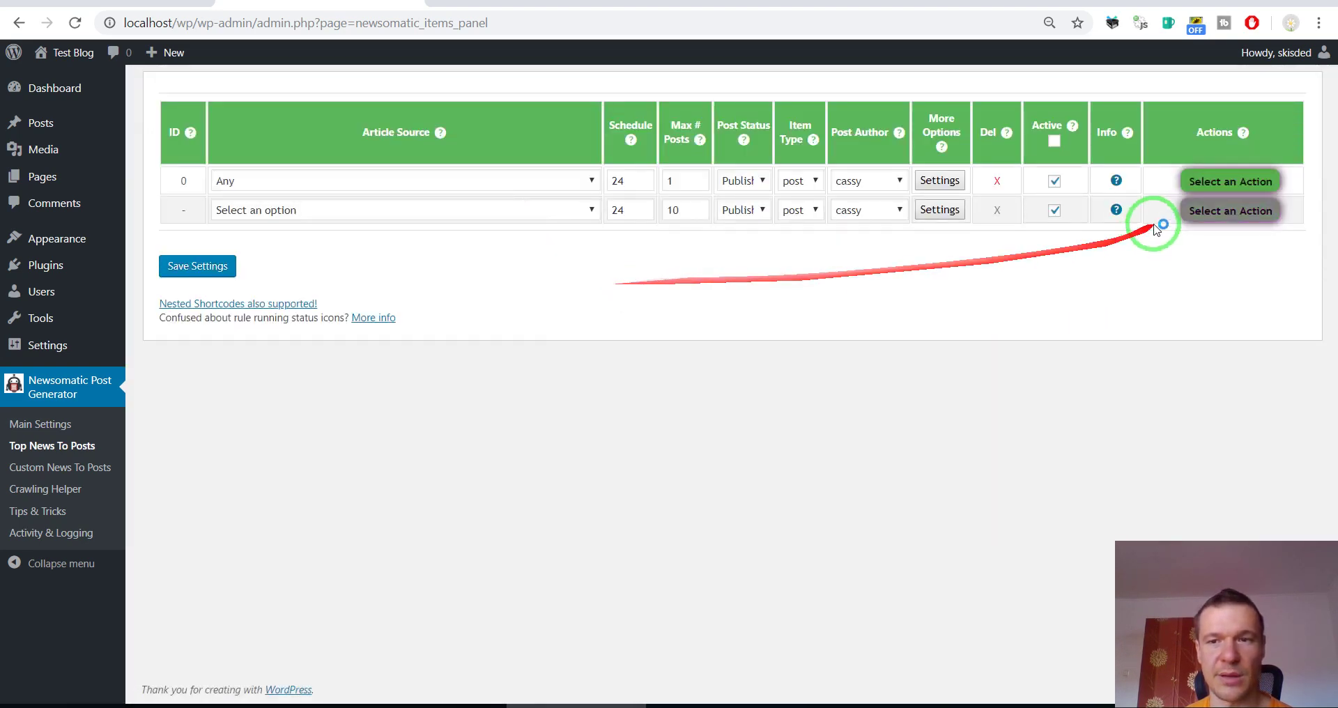
# Run the new rule now and confirm it completes
pyautogui.click(1204, 180)
pyautogui.click(1213, 211)
pyautogui.press('Return')
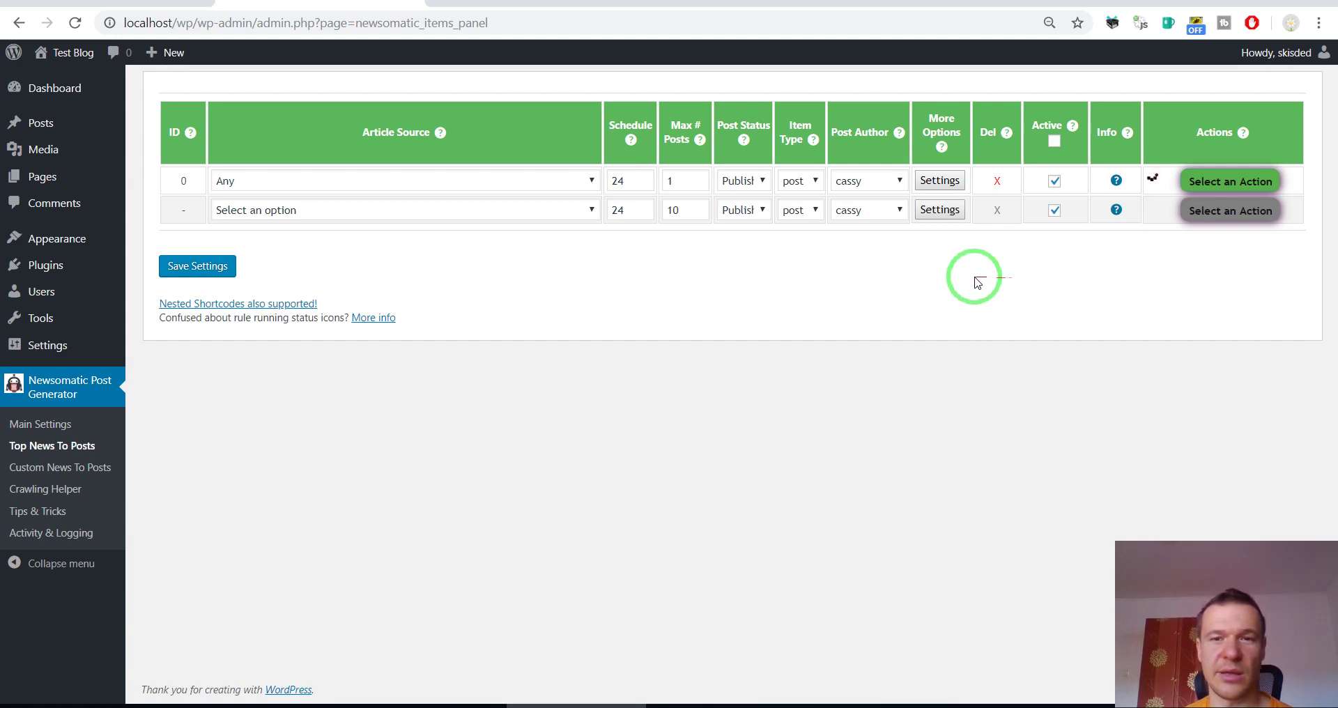
pyautogui.moveTo(902, 273); pyautogui.dragTo(1104, 232)
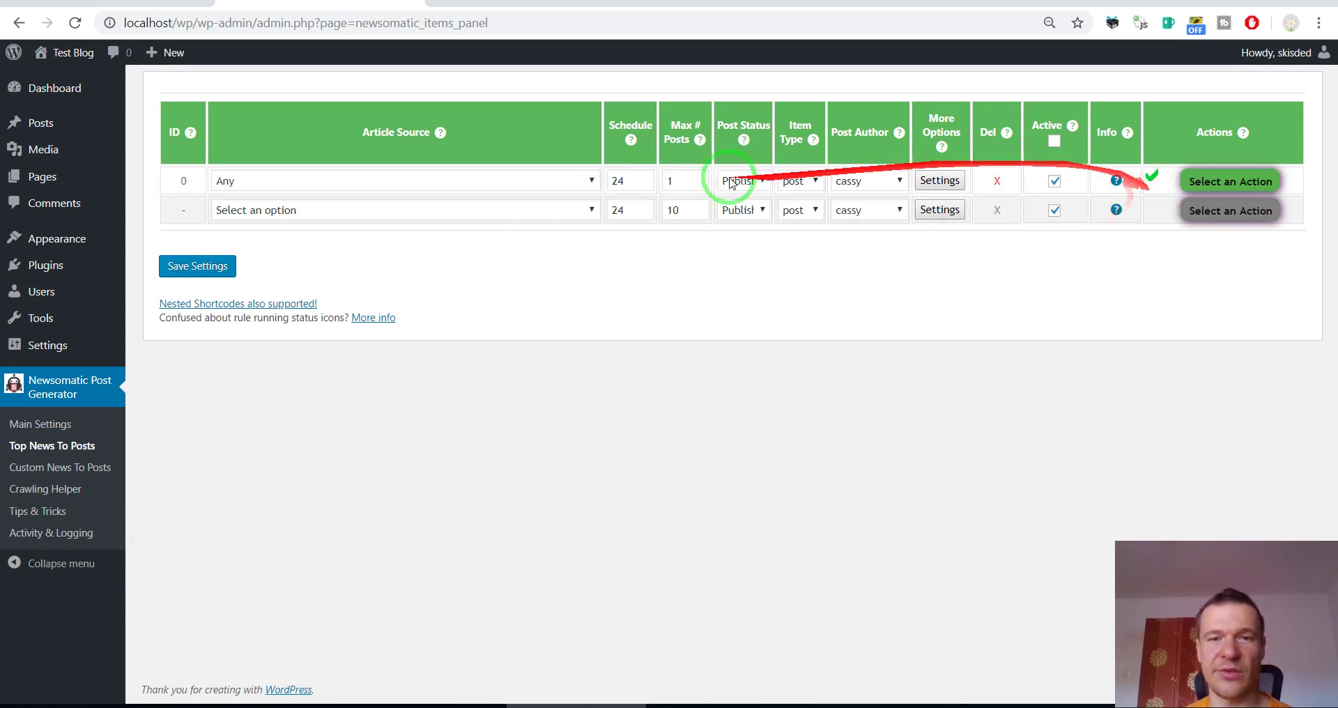
# Visit the site, open 'Nobel Reward in Medicine Granted to 3 for Deal with Cells' and read to its end
pyautogui.moveTo(73, 53)
pyautogui.click(55, 83)
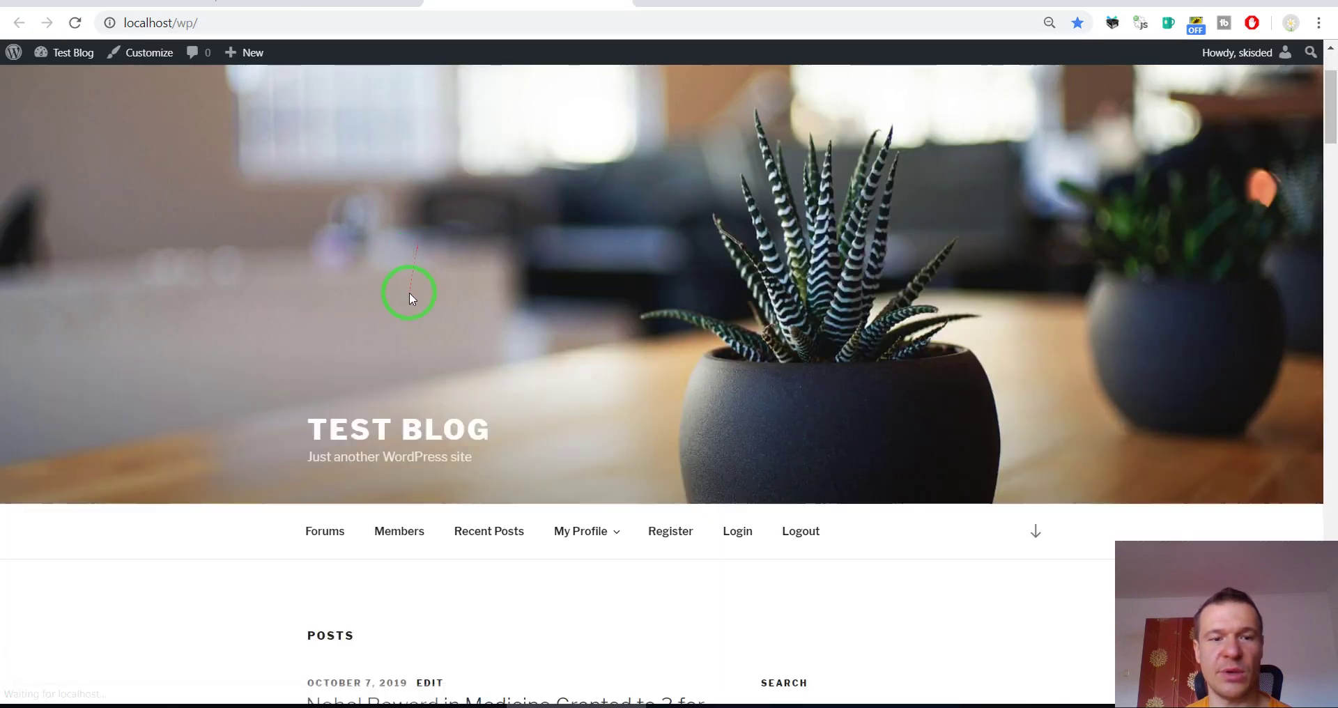
pyautogui.scroll(-5, 407, 293)
pyautogui.click(405, 335)
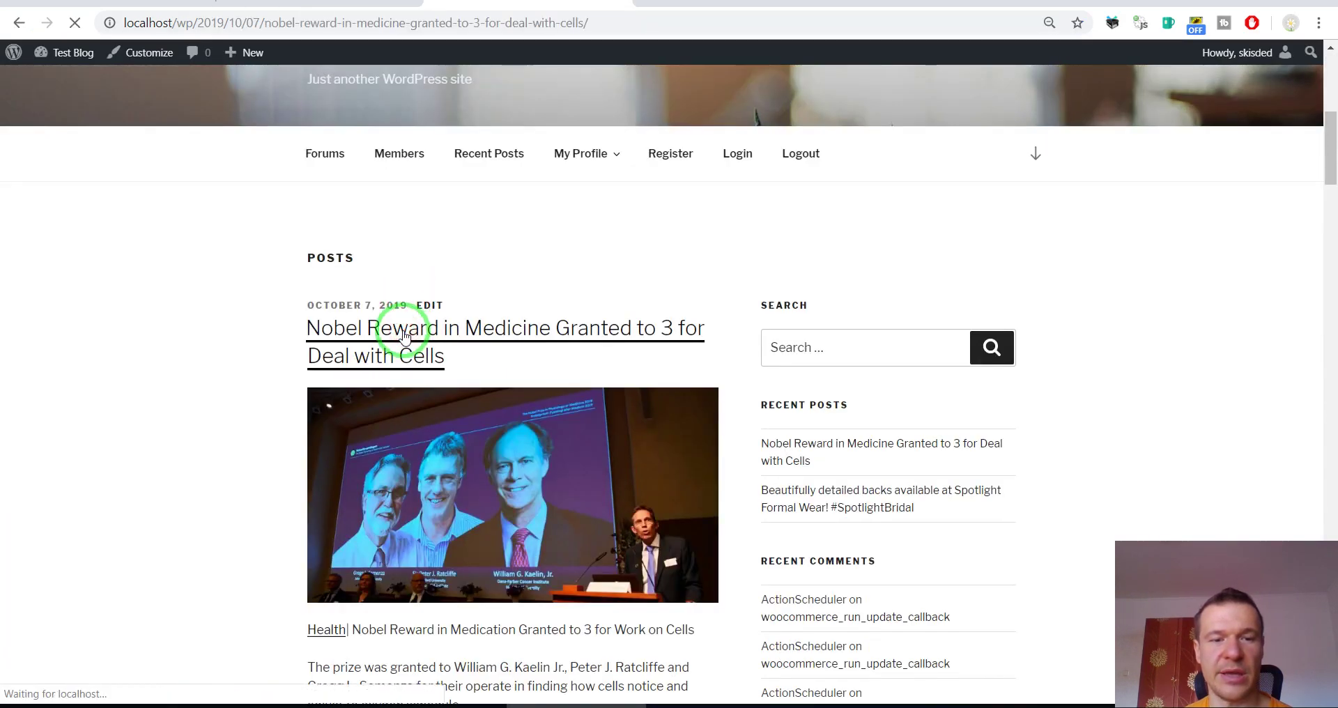
pyautogui.scroll(-5, 246, 316)
pyautogui.scroll(-5, 245, 316)
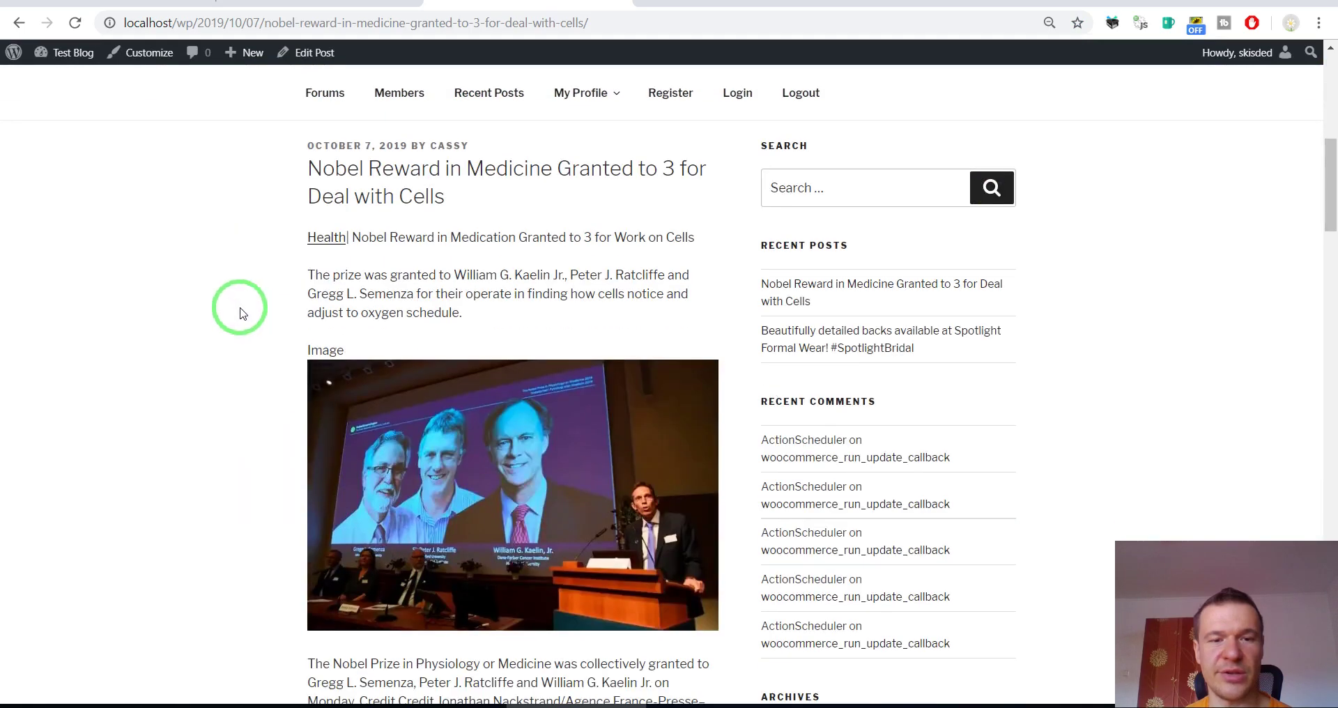
pyautogui.scroll(-5, 244, 315)
pyautogui.scroll(-5, 242, 313)
pyautogui.scroll(-5, 241, 312)
pyautogui.scroll(5, 239, 306)
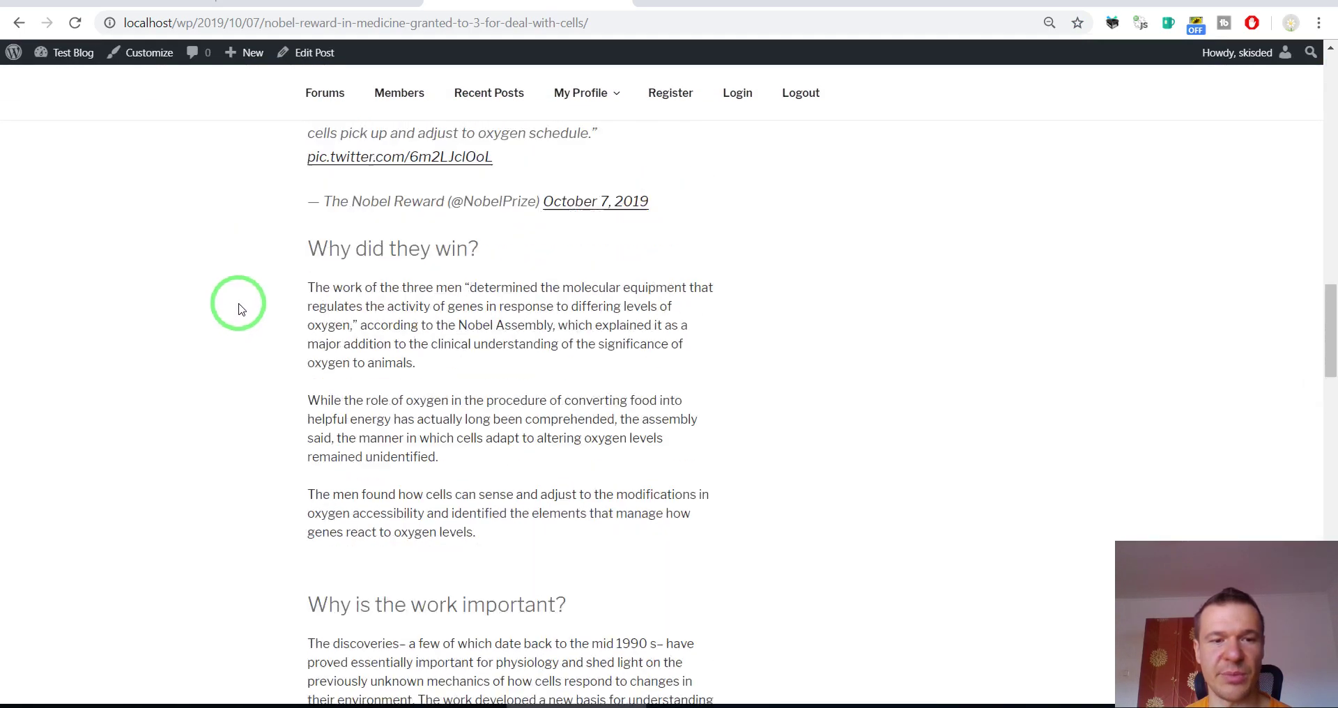
pyautogui.scroll(5, 238, 317)
pyautogui.scroll(-10, 239, 326)
pyautogui.scroll(-10, 242, 329)
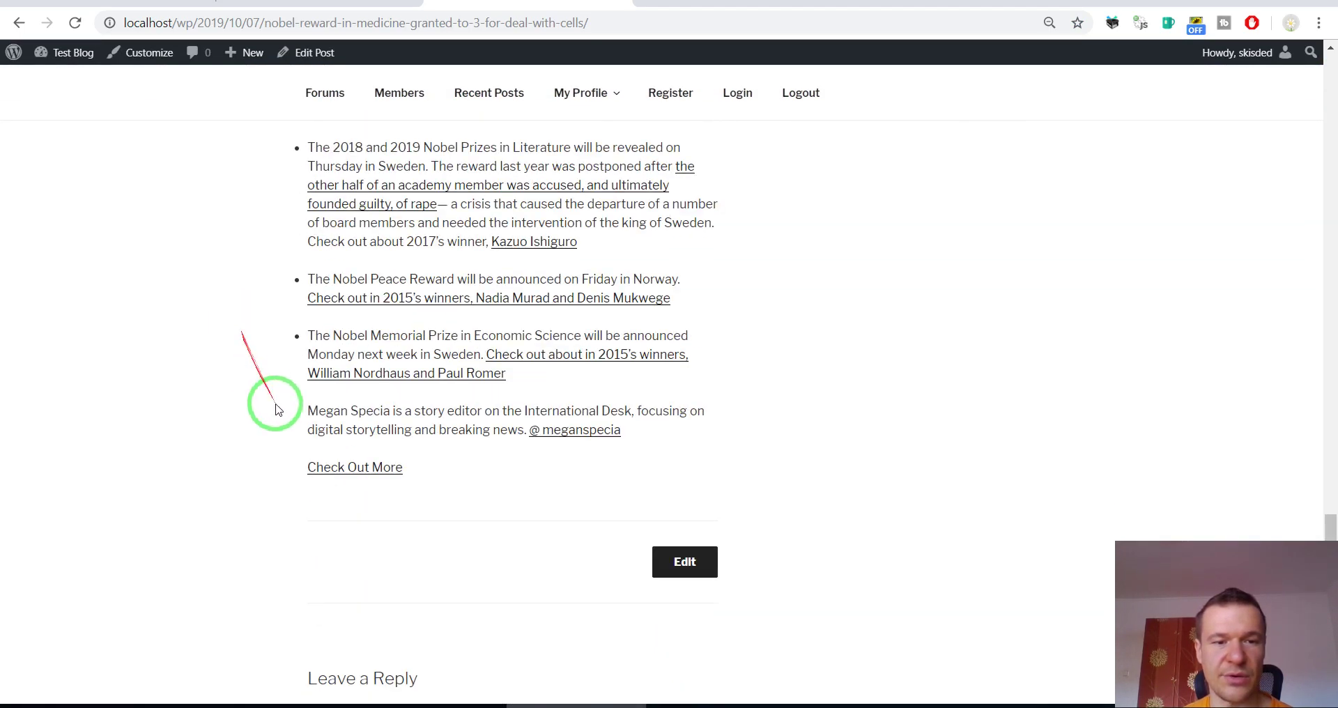
# Open the original New York Times article, skim it, then return to the spun post
pyautogui.click(333, 471)
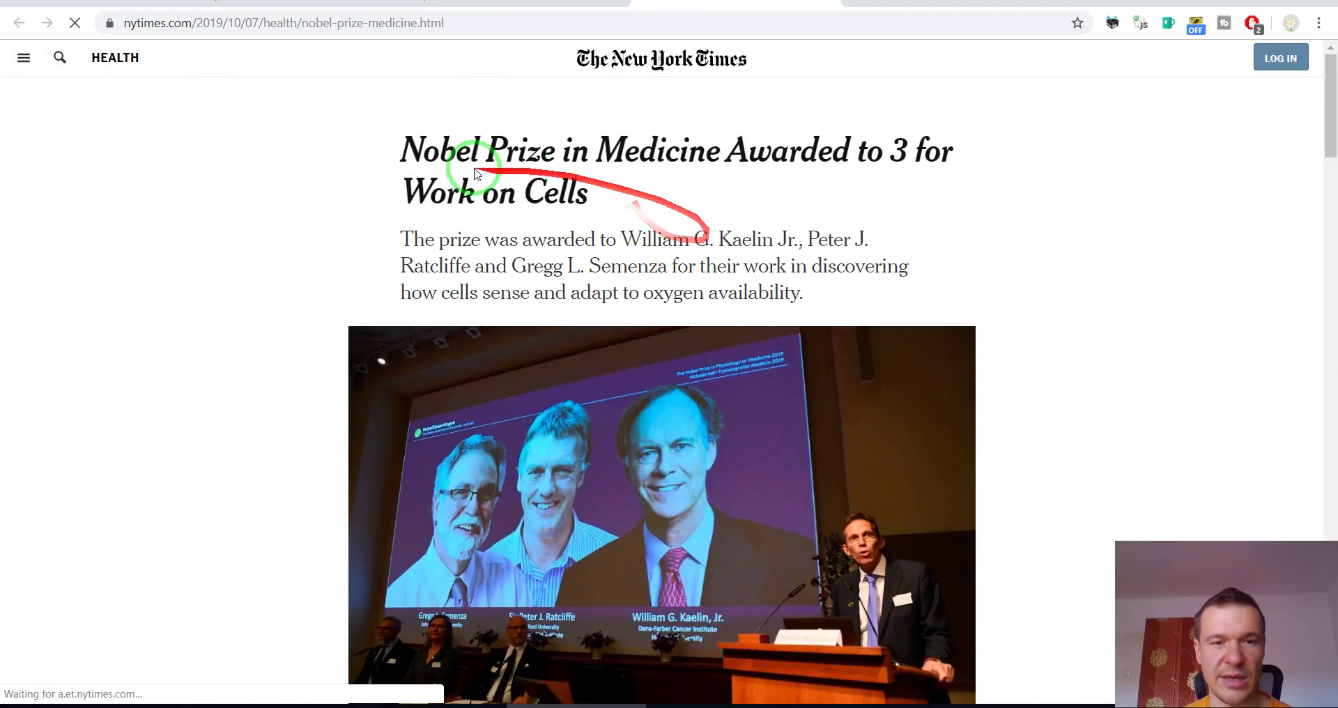
pyautogui.scroll(-4, 404, 250)
pyautogui.scroll(-4, 327, 289)
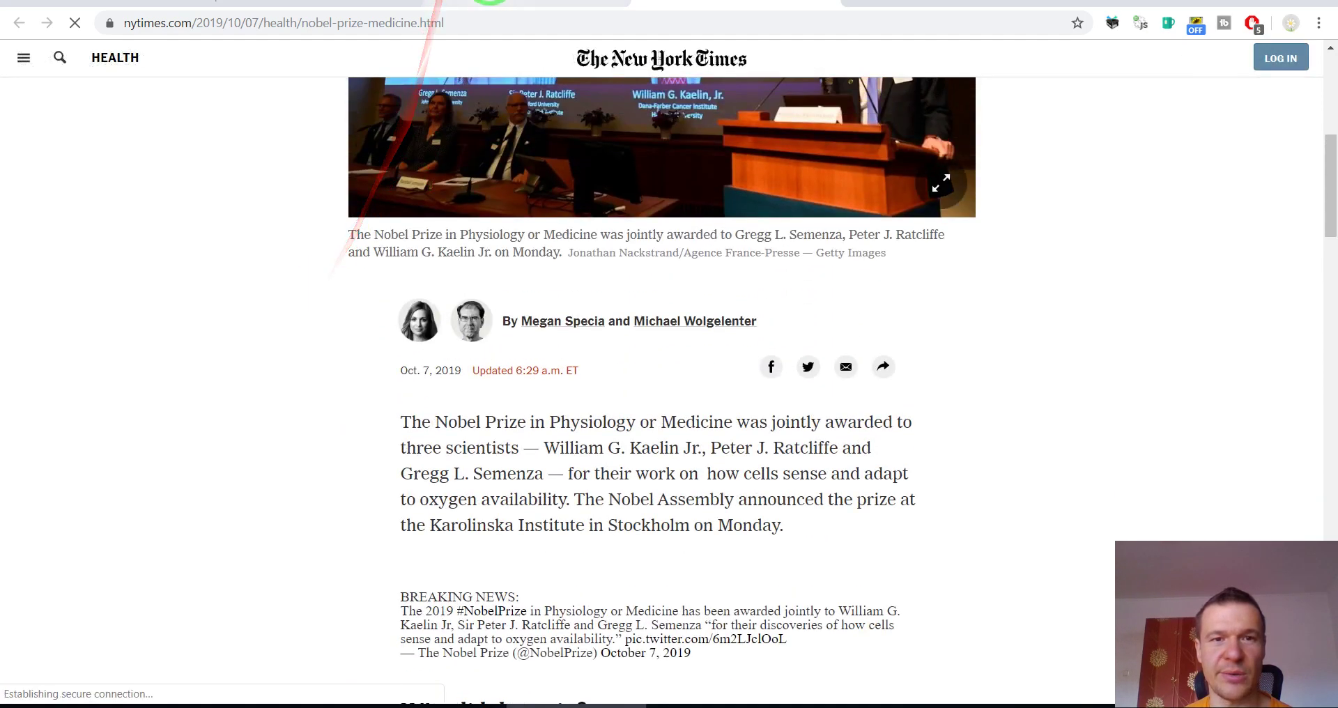
pyautogui.hotkey('alt', 'Left')
pyautogui.moveTo(1329, 383)
pyautogui.mouseDown()
pyautogui.moveTo(1329, 466)
pyautogui.moveTo(1322, 159)
pyautogui.mouseUp()
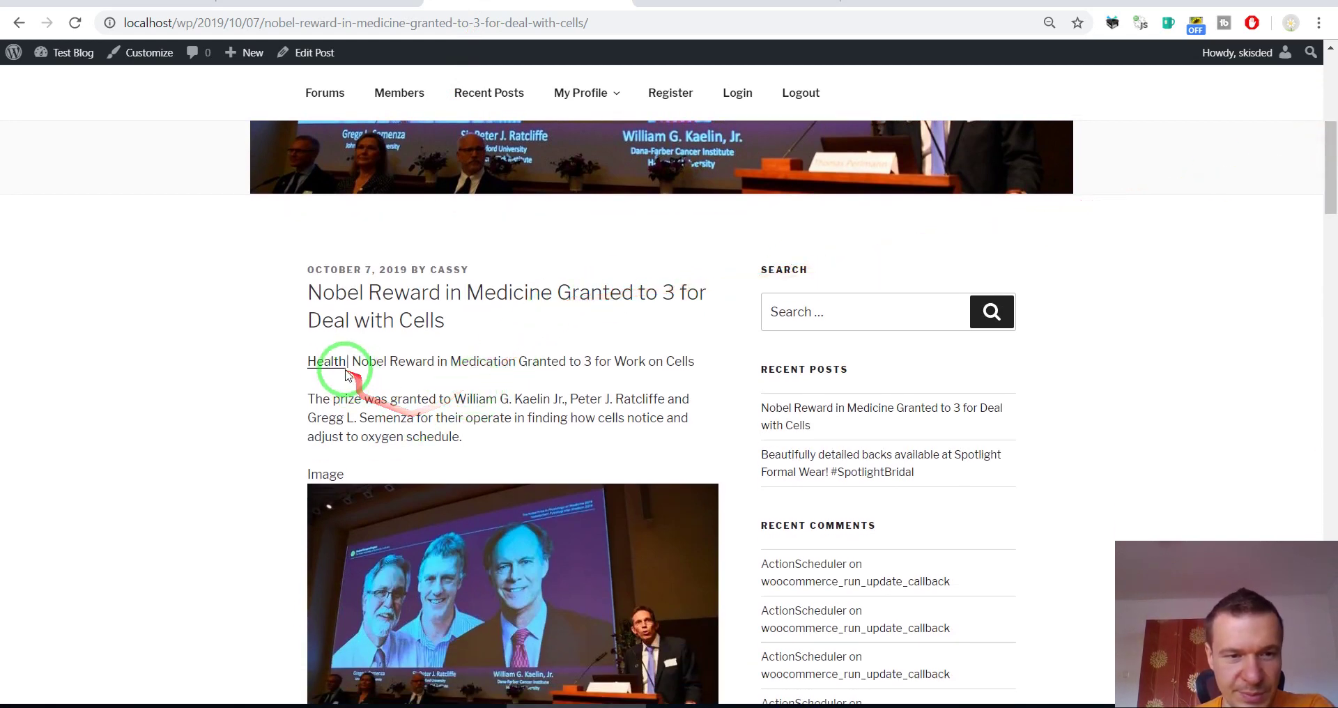
# Select the post's opening sentence and the matching opening in the NYT article
pyautogui.moveTo(312, 399); pyautogui.dragTo(541, 398)
pyautogui.click(737, 3)
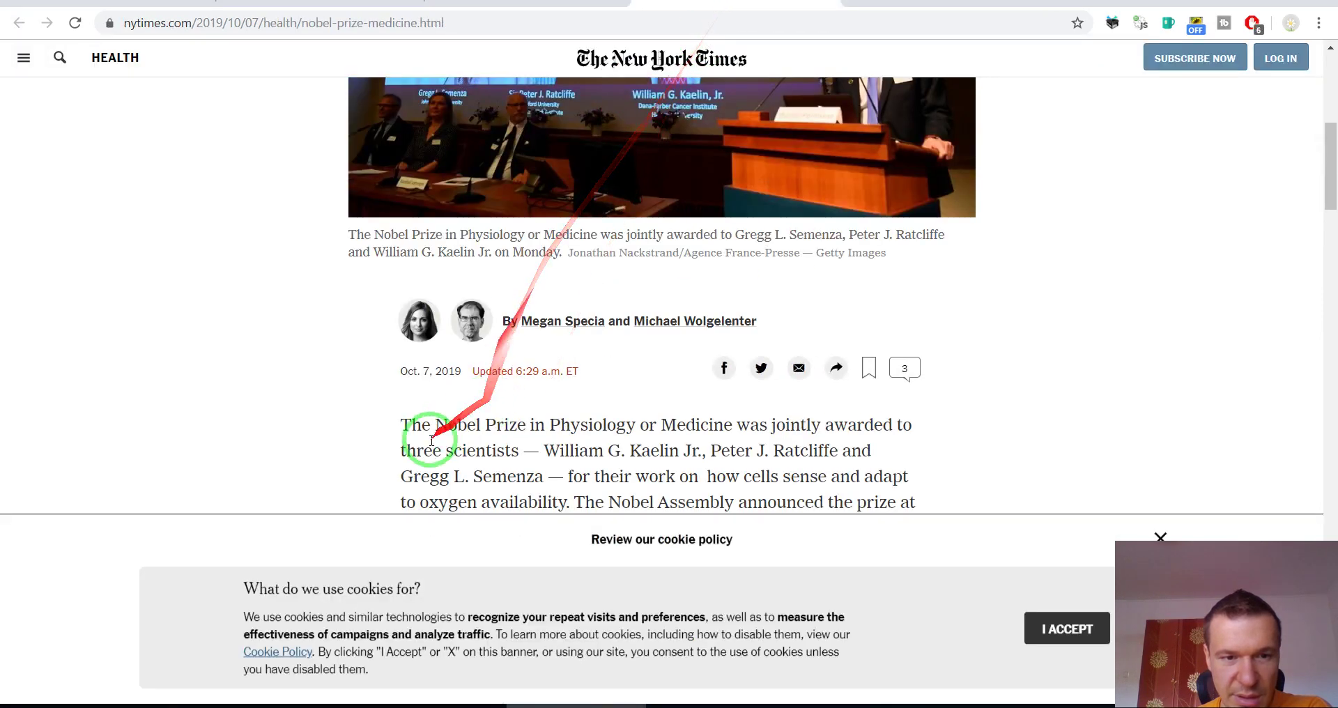
pyautogui.scroll(-1, 391, 421)
pyautogui.moveTo(411, 337)
pyautogui.mouseDown()
pyautogui.moveTo(678, 331)
pyautogui.moveTo(501, 363)
pyautogui.mouseUp()
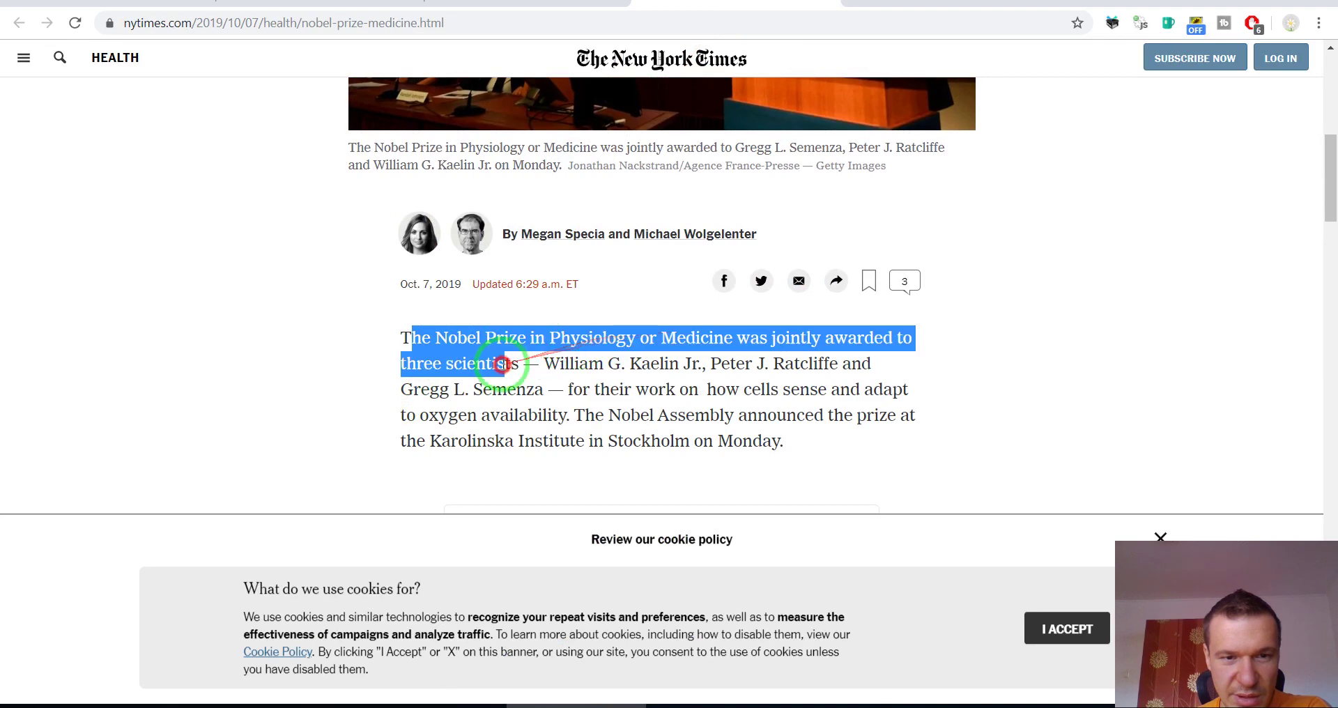
pyautogui.scroll(3, 512, 356)
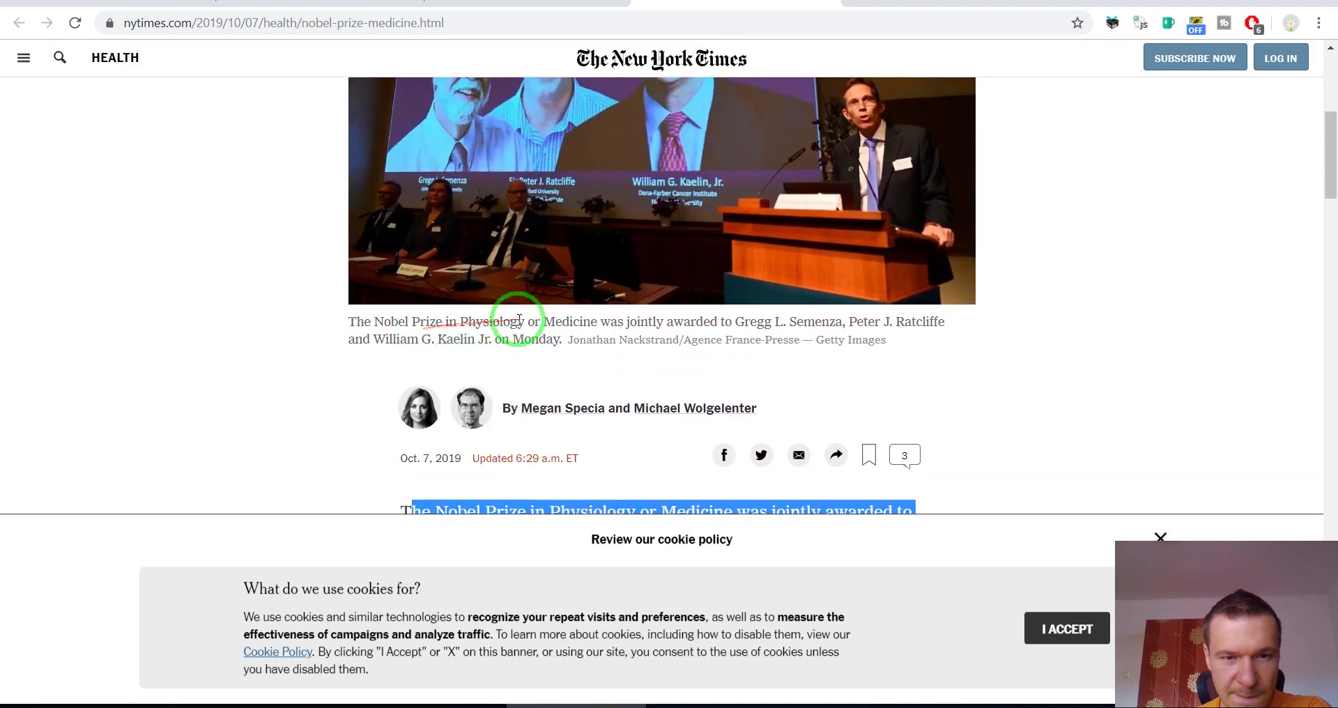
# Back on the spun post, select the name William G. Kaelin Jr
pyautogui.click(498, 2)
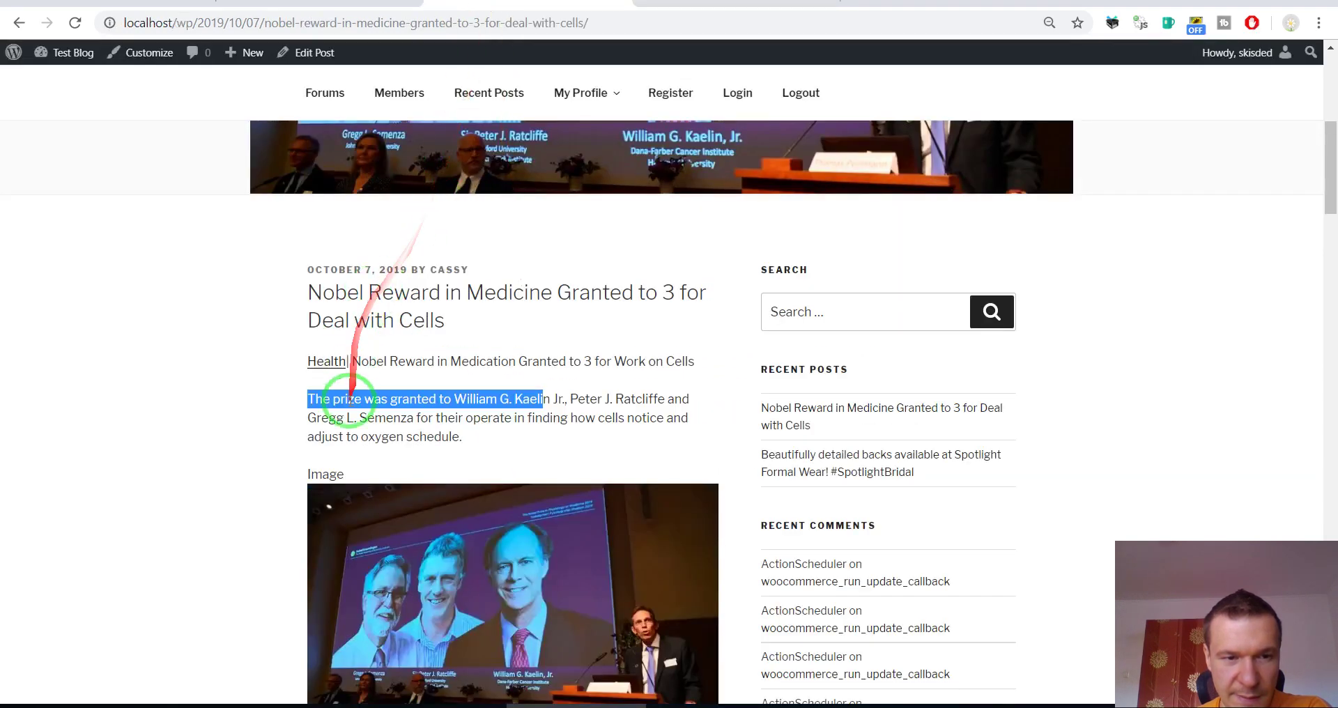
pyautogui.click(348, 398)
pyautogui.moveTo(455, 399); pyautogui.dragTo(553, 399)
pyautogui.hotkey('ctrl', 'c')
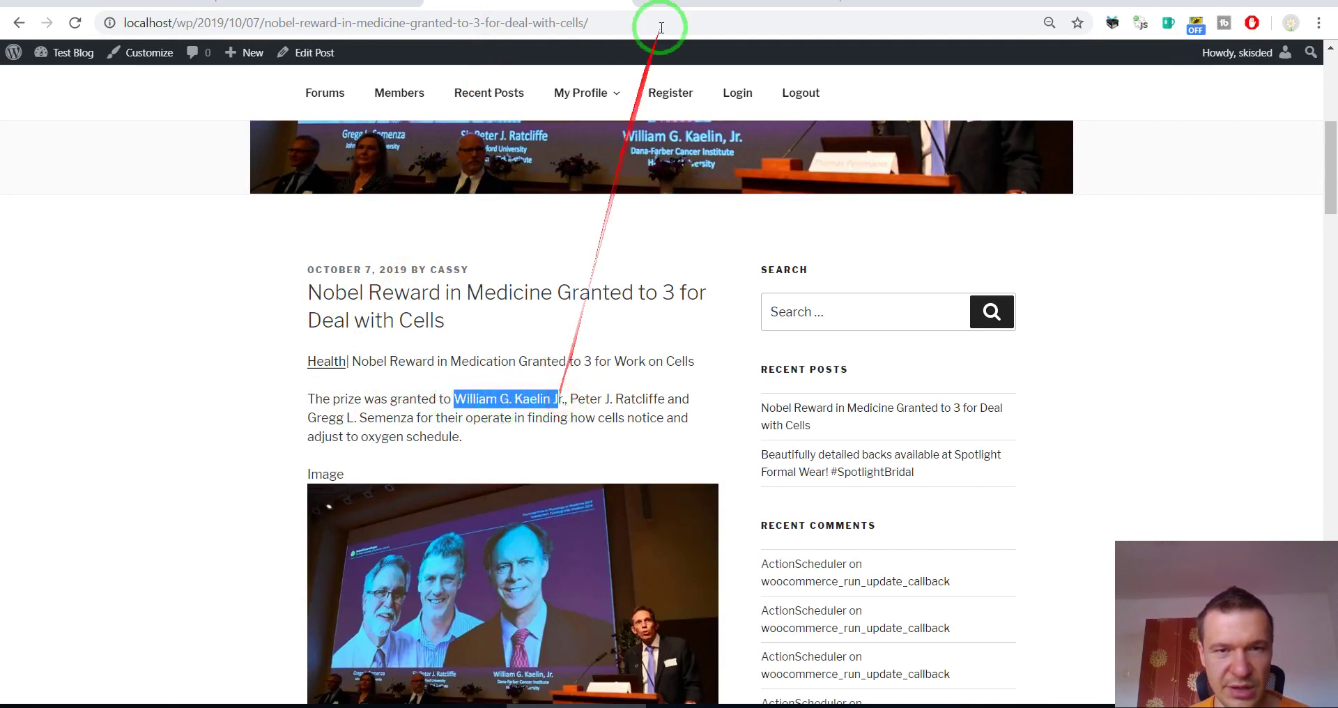
# Search the NYT article for 'William G. Kaelin J' and select the summary's opening up to the name
pyautogui.click(655, 3)
pyautogui.hotkey('ctrl', 'f')
pyautogui.scroll(-4, 620, 209)
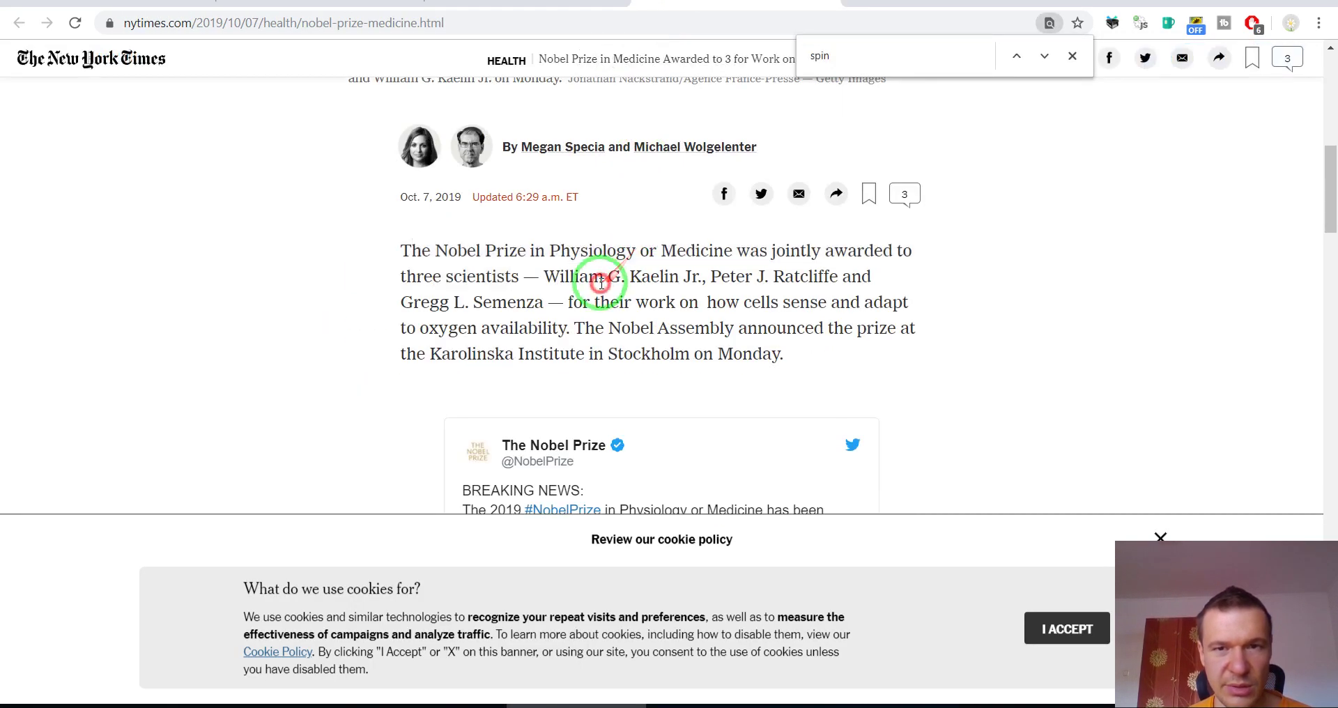
pyautogui.hotkey('ctrl', 'v')
pyautogui.scroll(1, 600, 286)
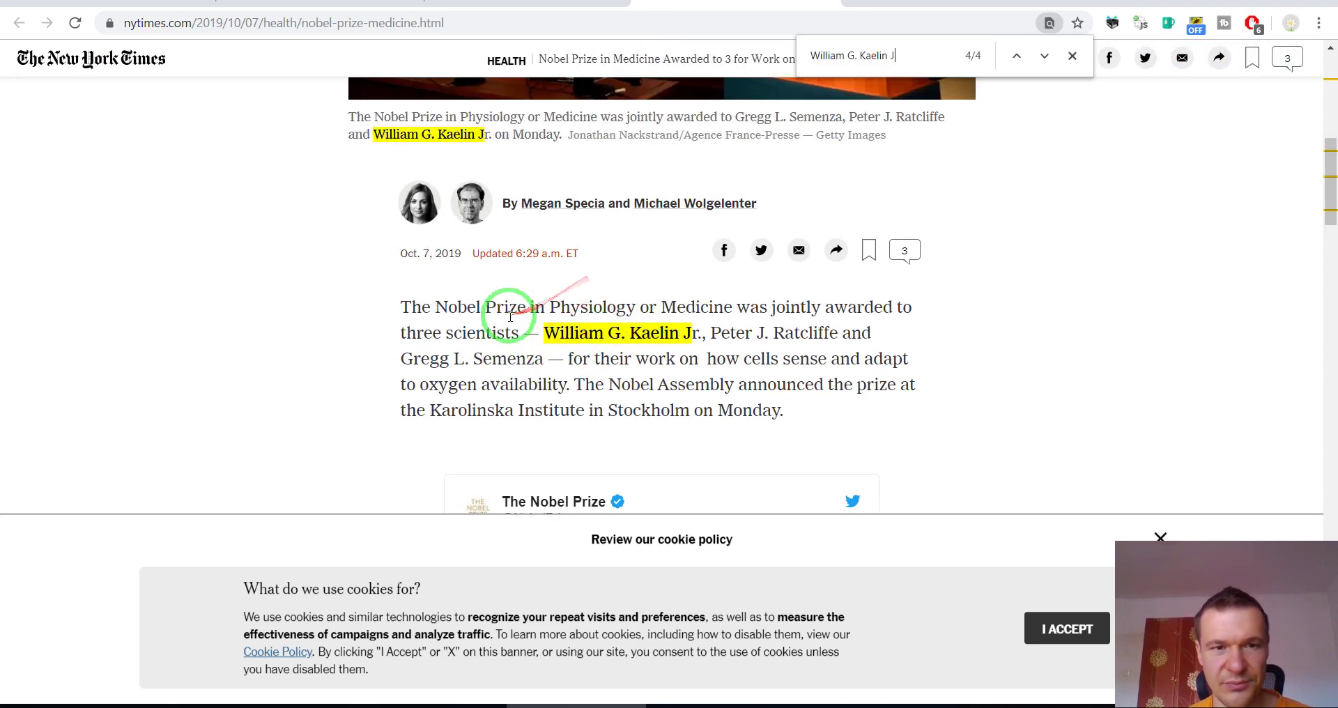
pyautogui.scroll(2, 558, 299)
pyautogui.scroll(5, 508, 307)
pyautogui.scroll(3, 493, 322)
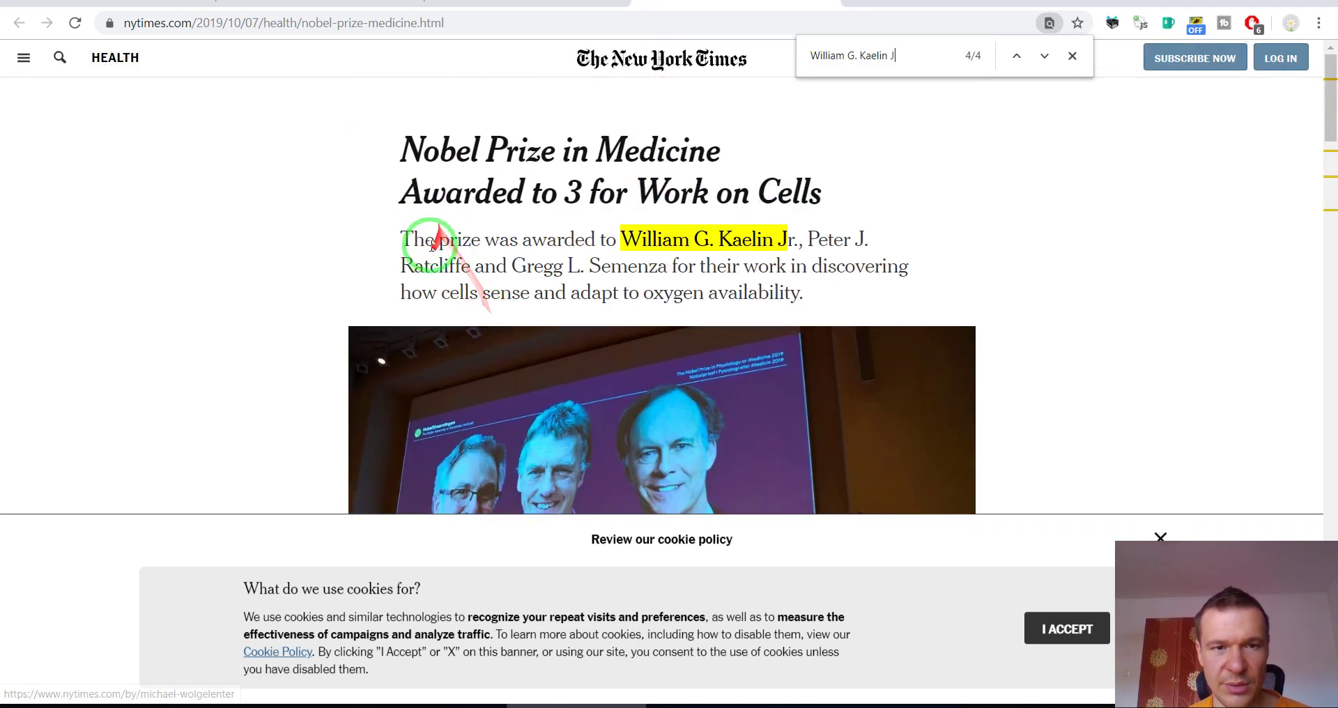
pyautogui.moveTo(403, 235); pyautogui.dragTo(790, 239)
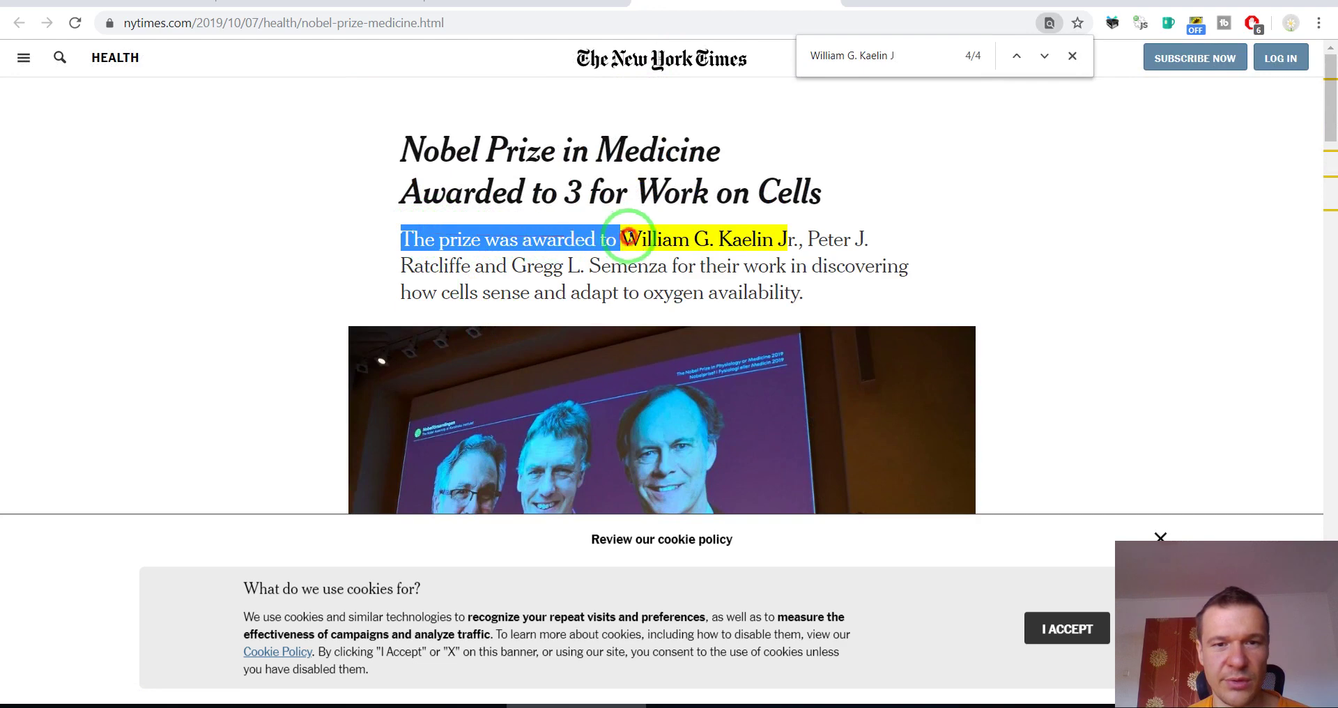
# Compare the spun word 'granted' with the original sentence, switching between post and article
pyautogui.click(533, 2)
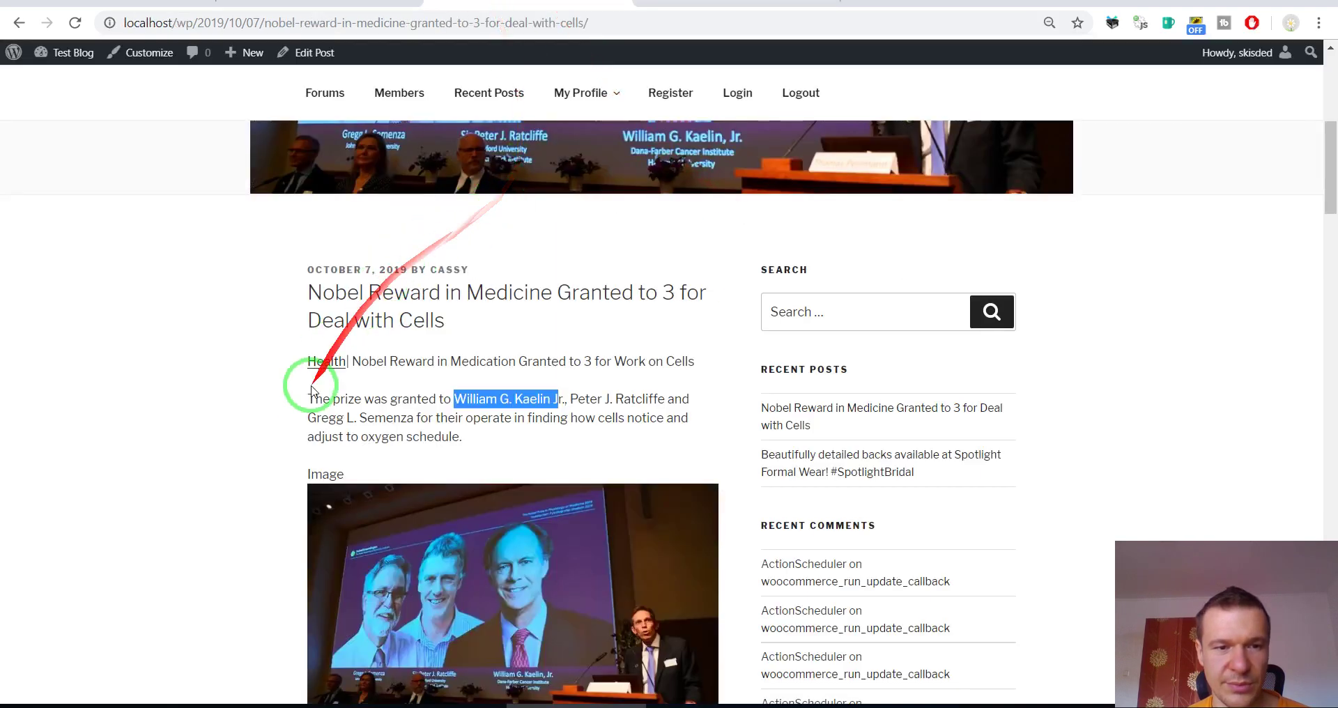
pyautogui.doubleClick(401, 400)
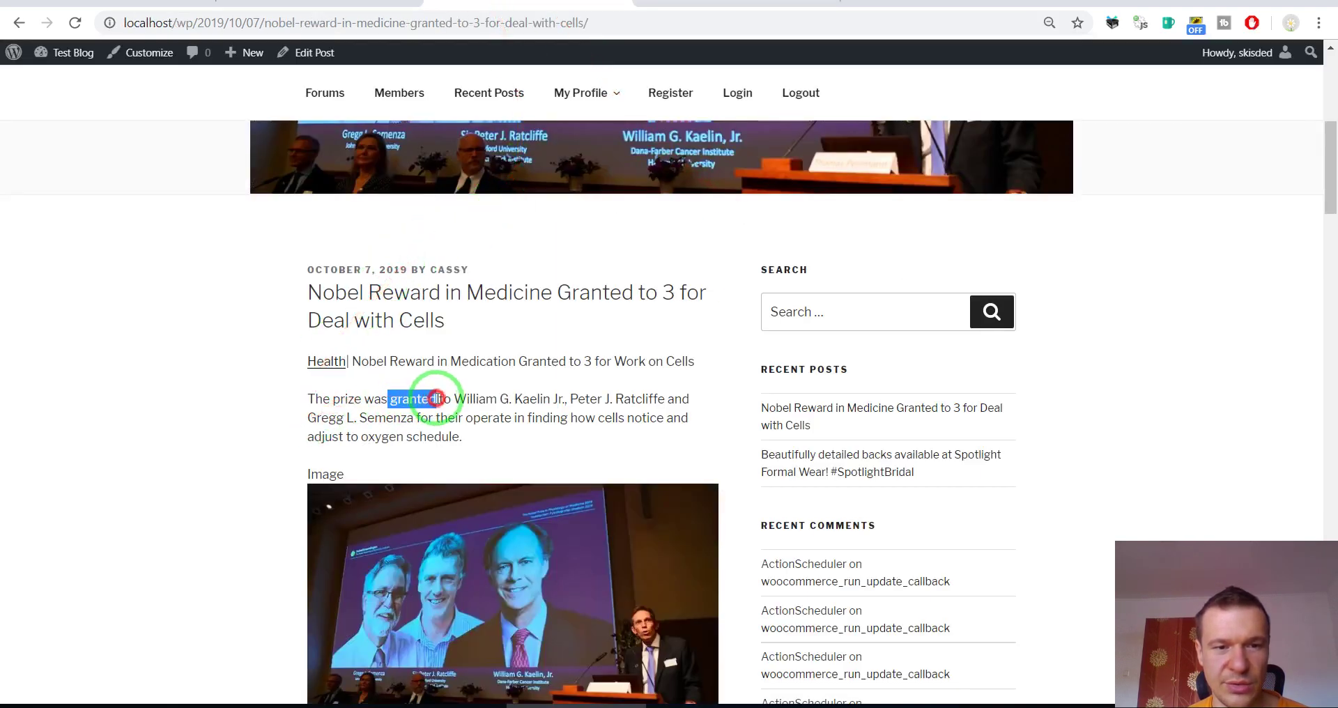
pyautogui.click(695, 2)
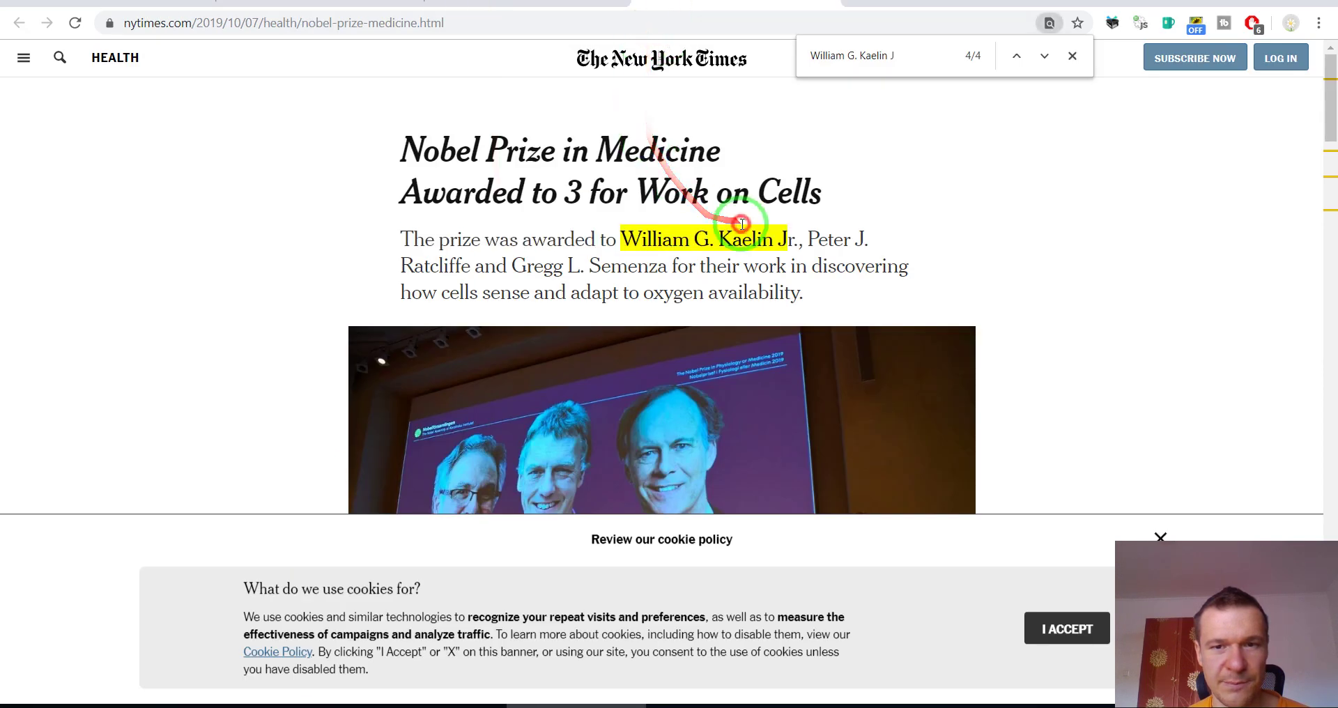
pyautogui.moveTo(680, 266); pyautogui.dragTo(433, 265)
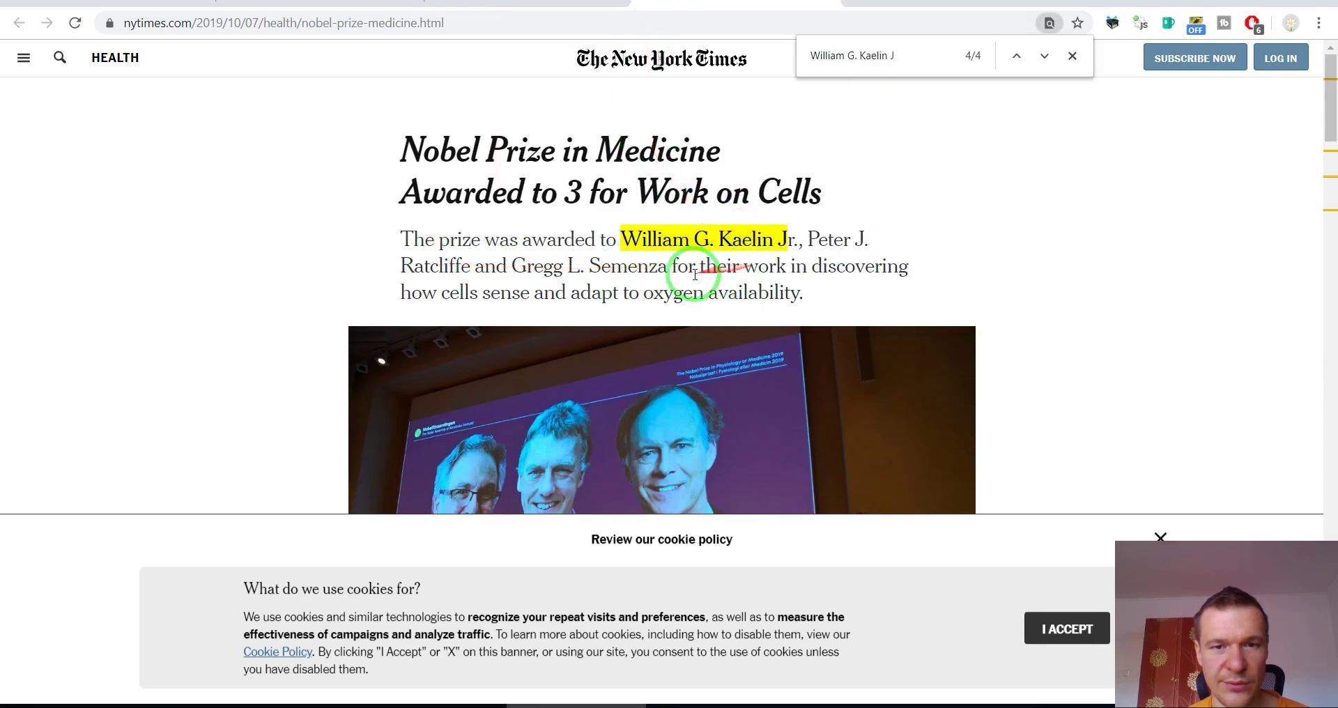
pyautogui.moveTo(896, 267); pyautogui.dragTo(483, 284)
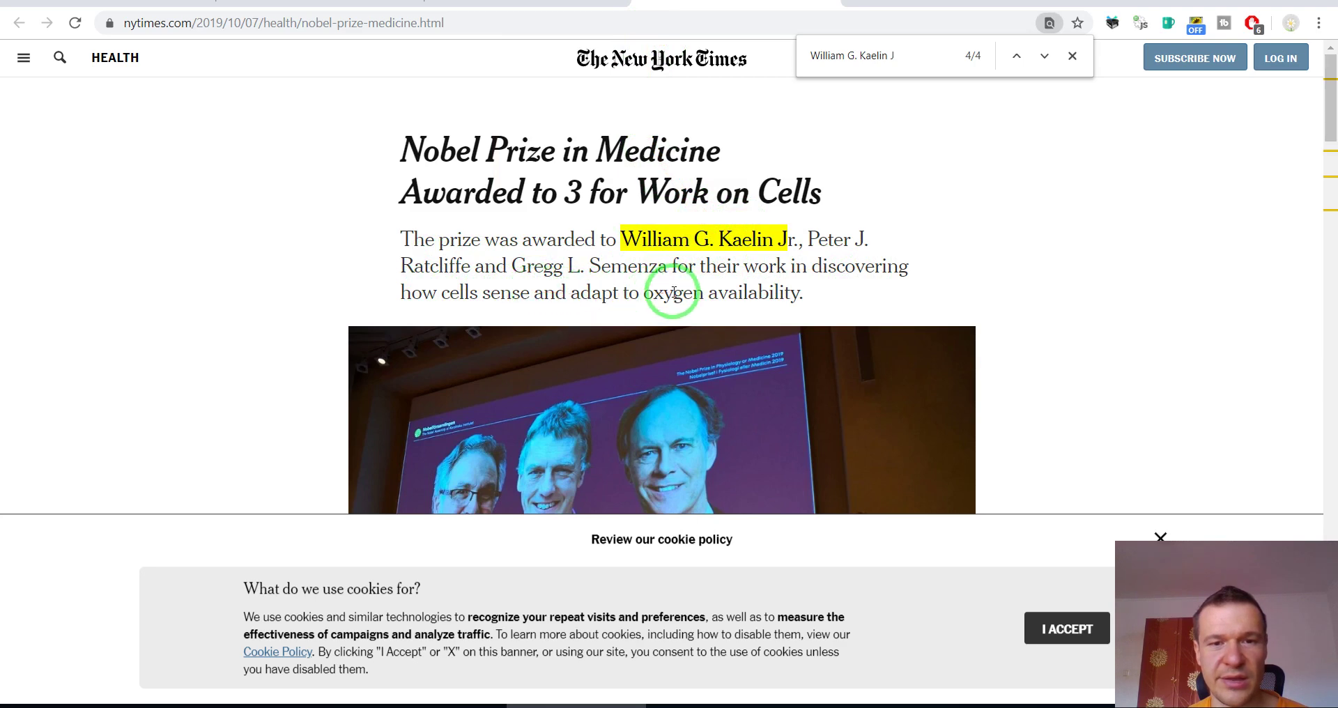
pyautogui.click(603, 2)
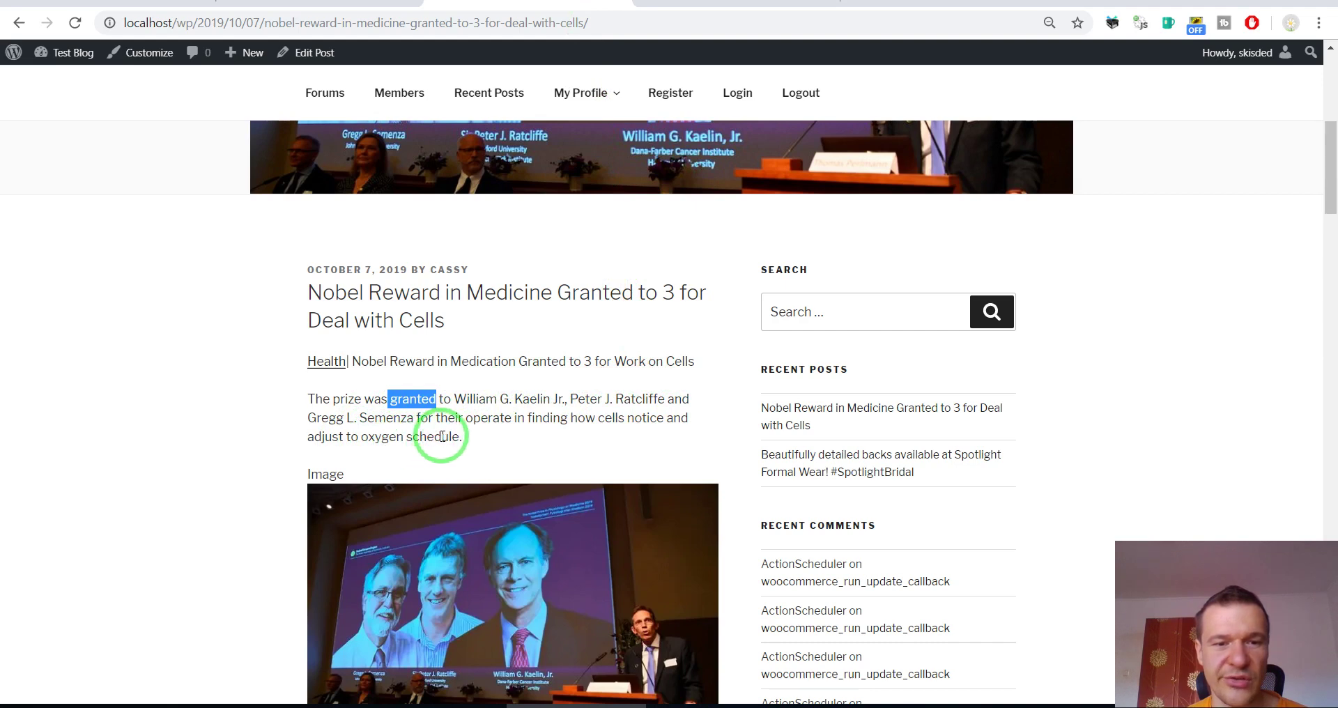
pyautogui.click(655, 3)
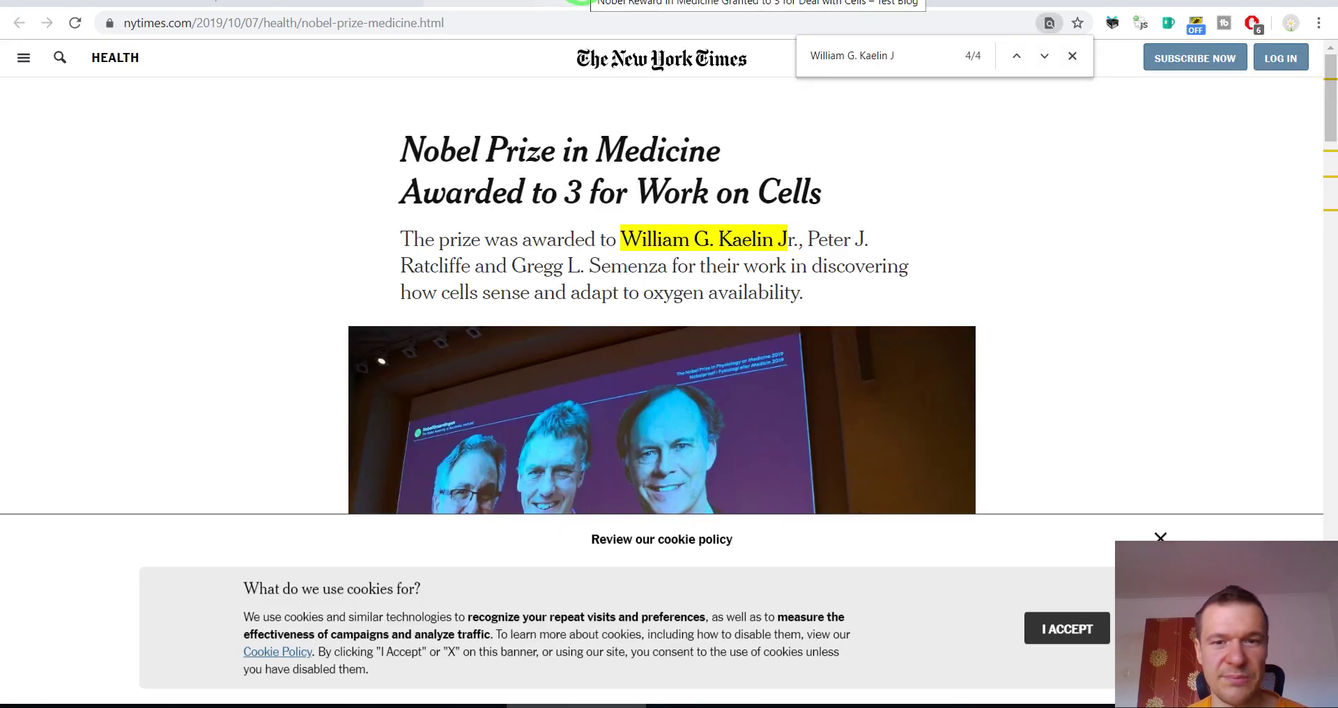
pyautogui.click(580, 2)
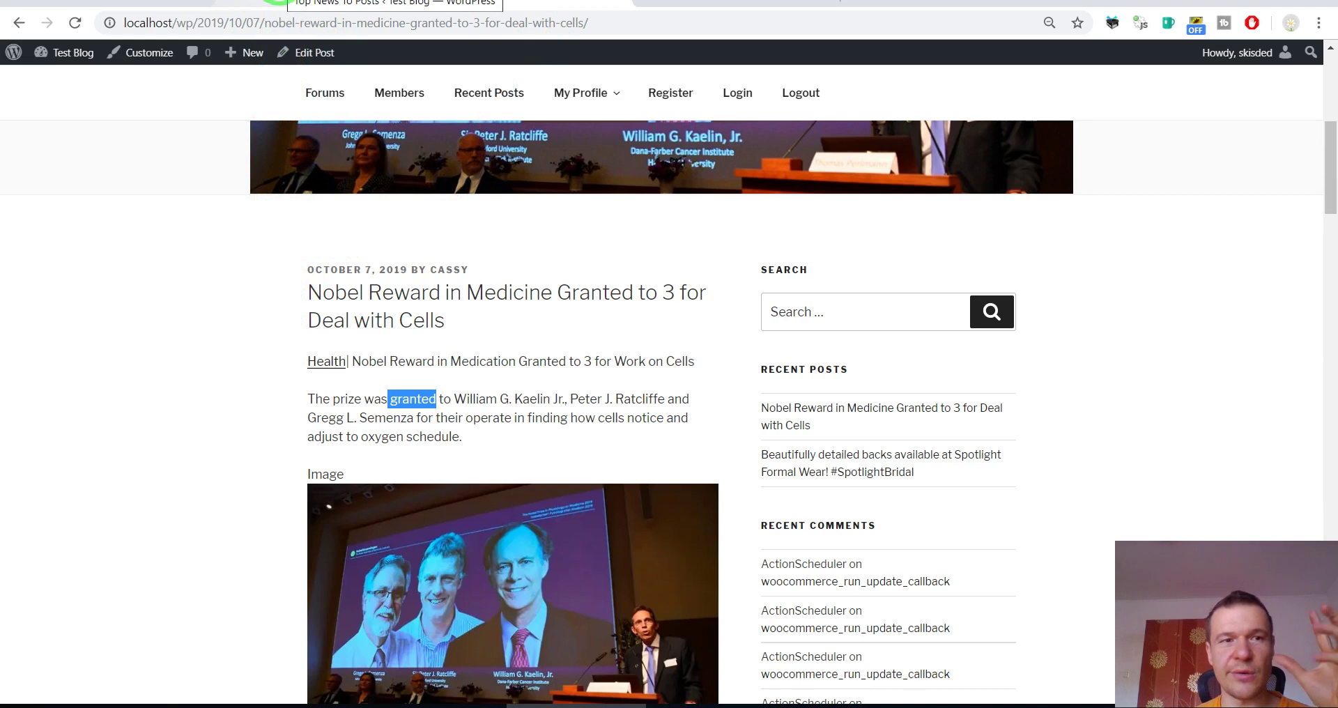
# Return to the Newsomatic Main Settings tab and scroll to 'Spin Text Using Word Synonyms'
pyautogui.click(279, 2)
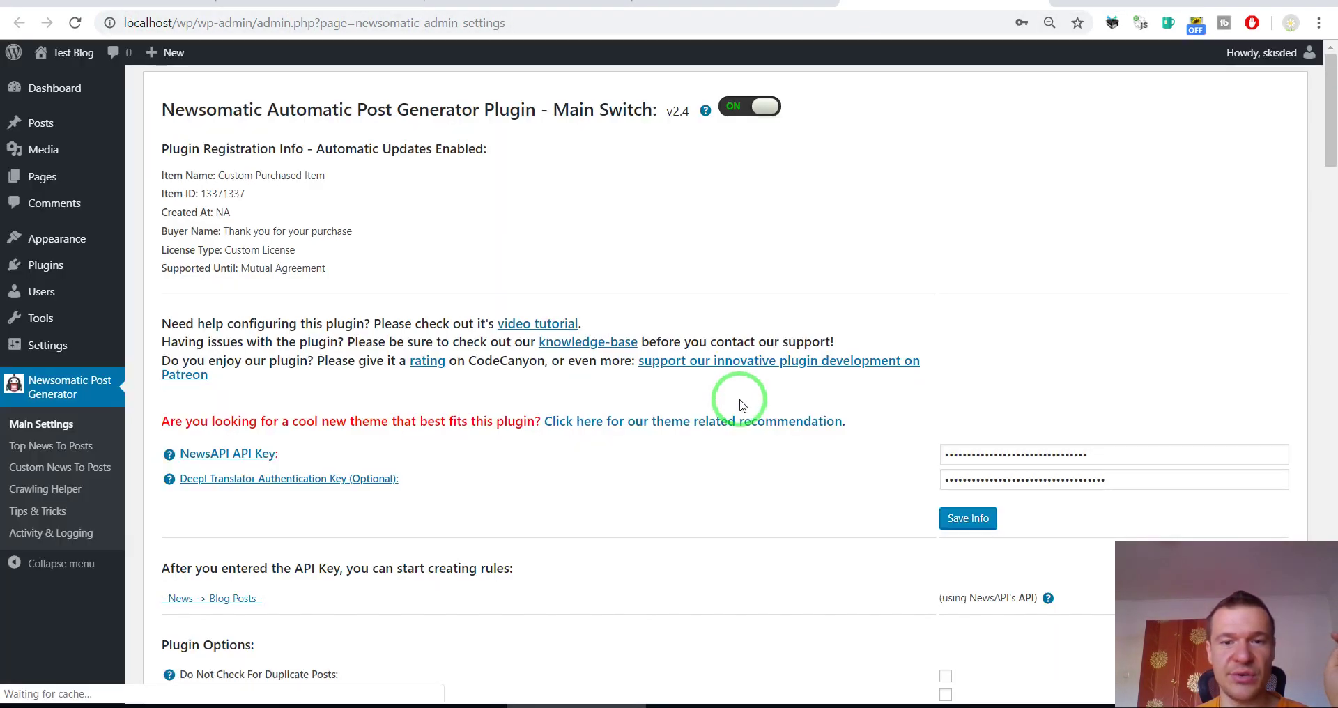
pyautogui.scroll(-7, 742, 405)
pyautogui.scroll(-7, 751, 393)
pyautogui.scroll(-5, 753, 391)
pyautogui.scroll(-1, 801, 418)
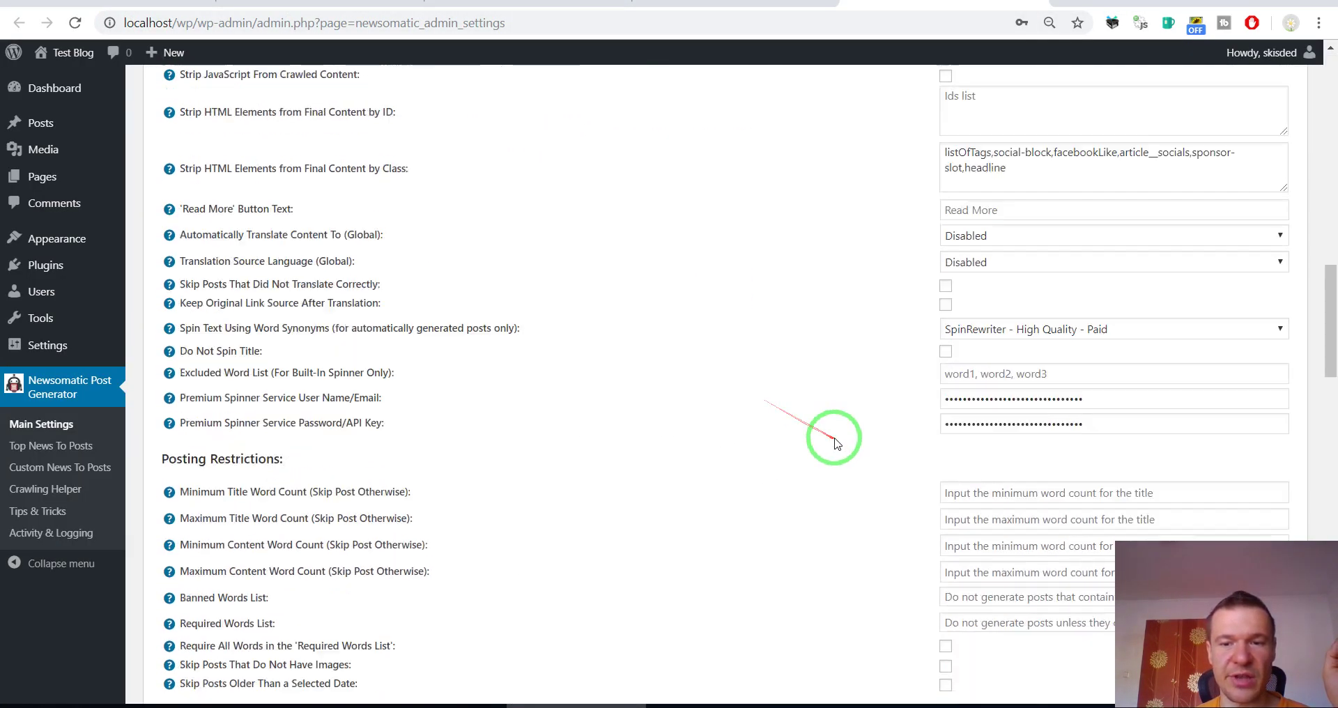
pyautogui.scroll(-1, 836, 443)
# Show the spinner service list and keep 'SpinRewriter - High Quality - Paid' selected
pyautogui.click(953, 268)
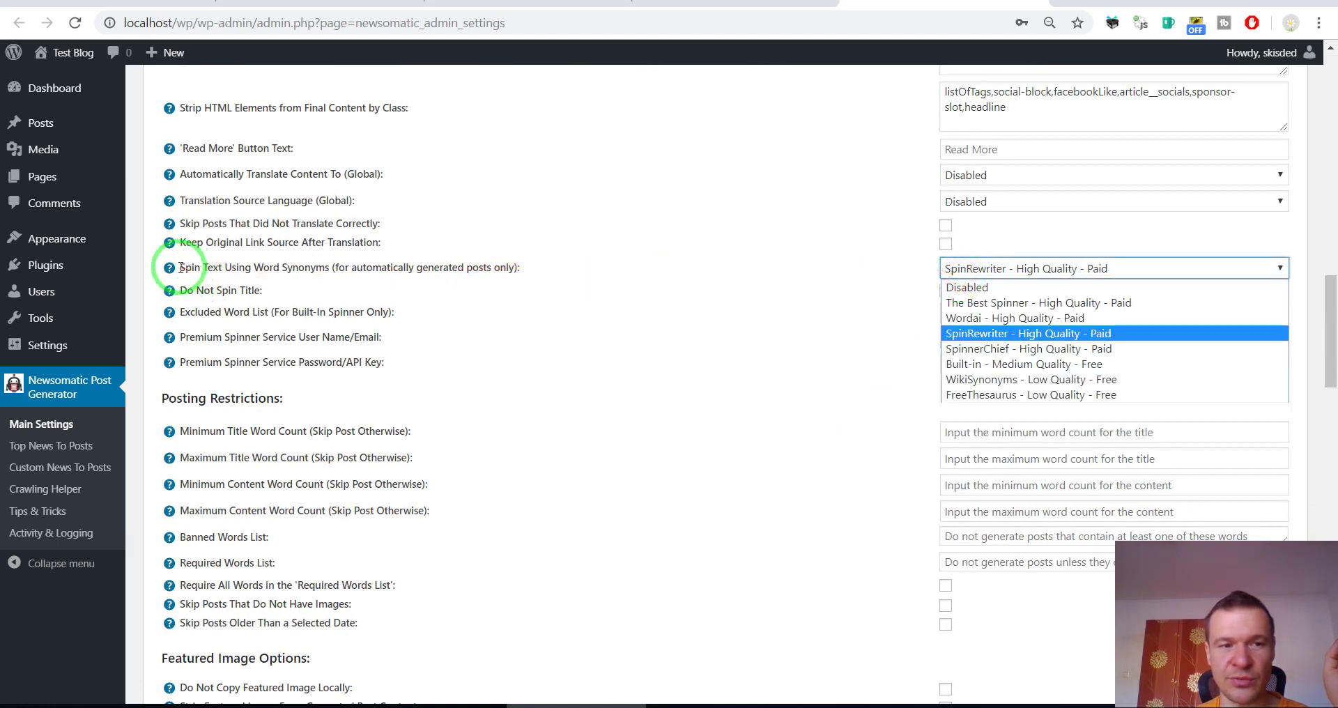
pyautogui.moveTo(180, 267); pyautogui.dragTo(329, 269)
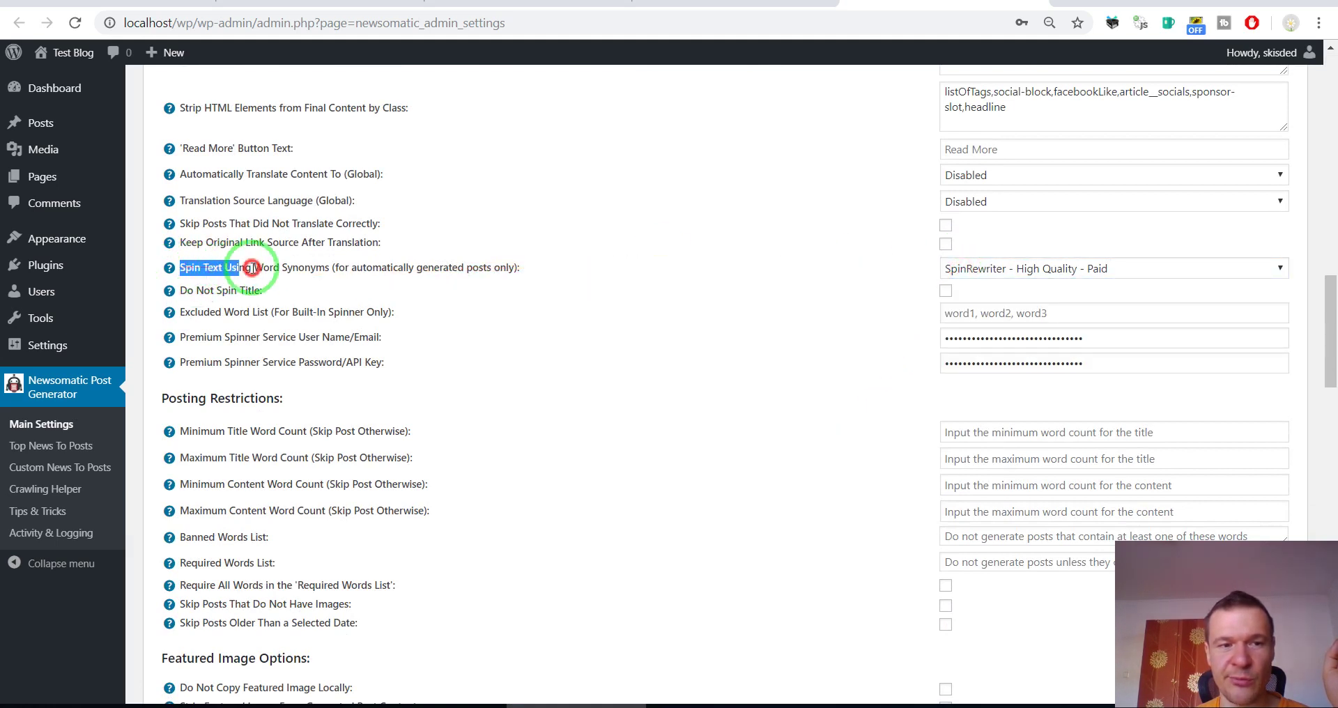
pyautogui.click(971, 263)
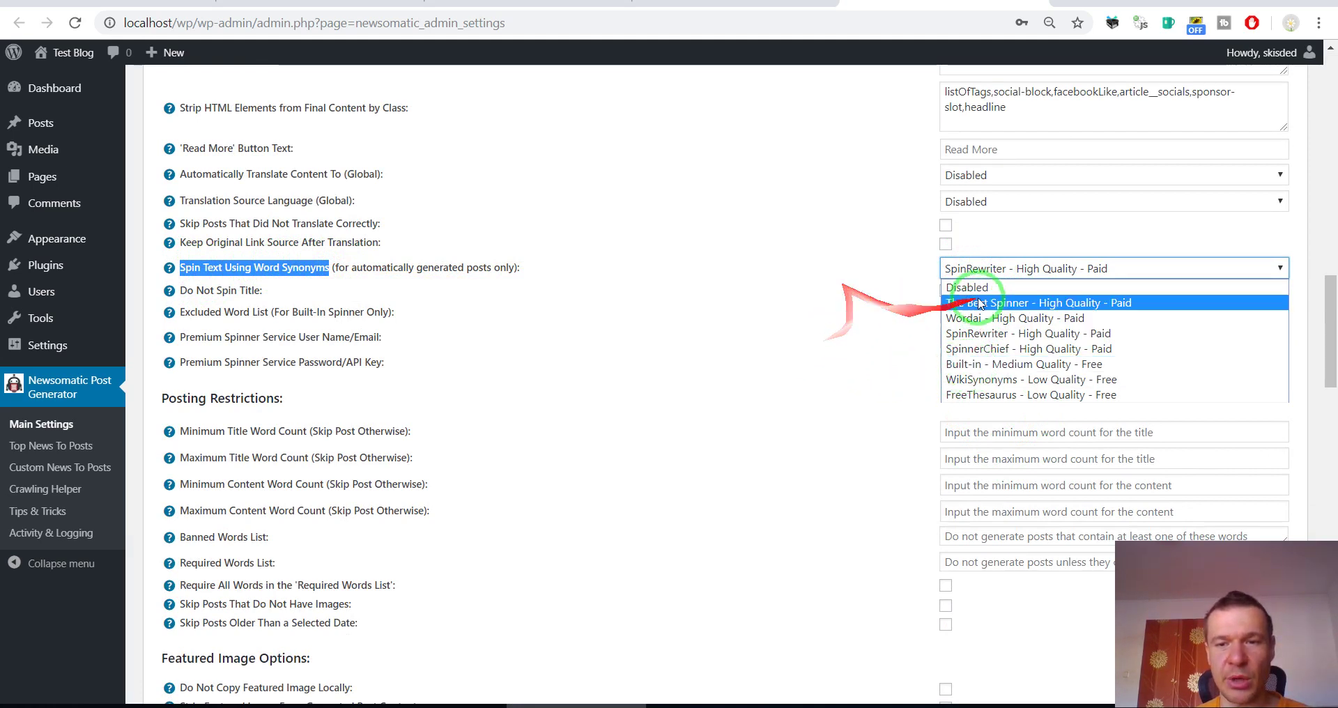
pyautogui.click(729, 328)
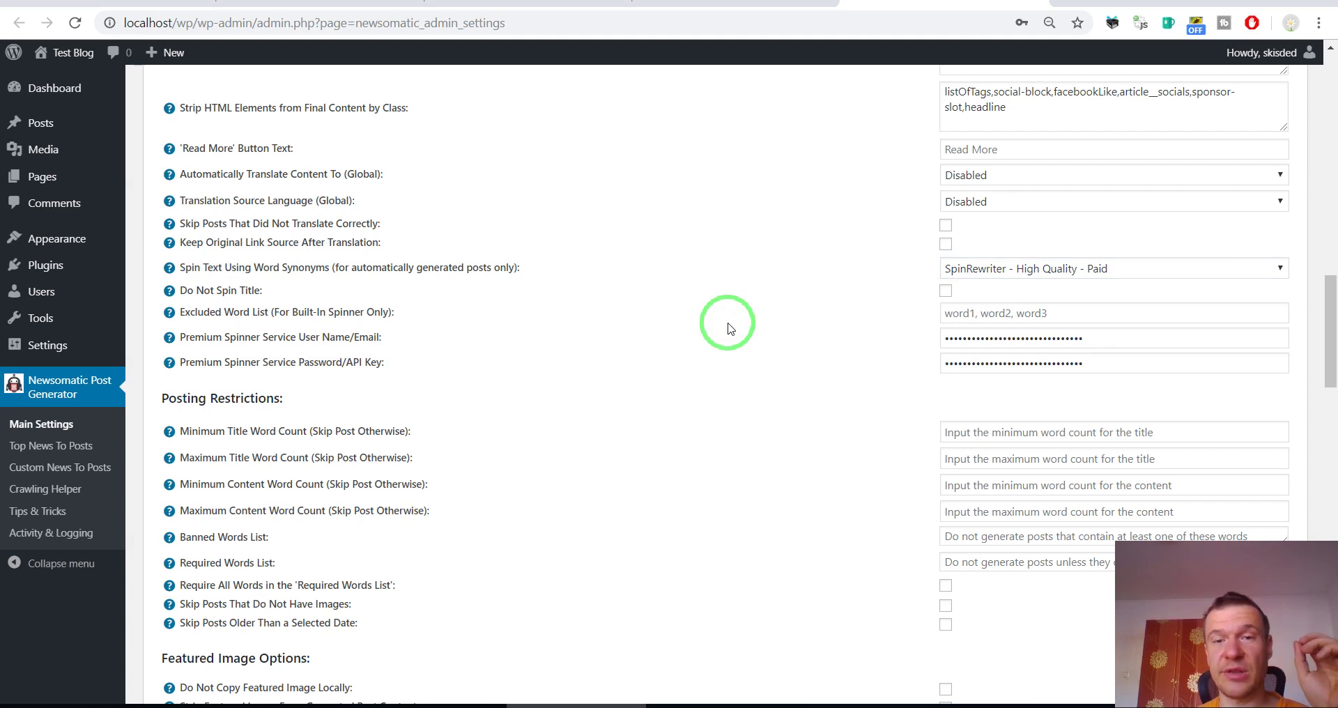
pyautogui.moveTo(986, 264); pyautogui.dragTo(710, 279)
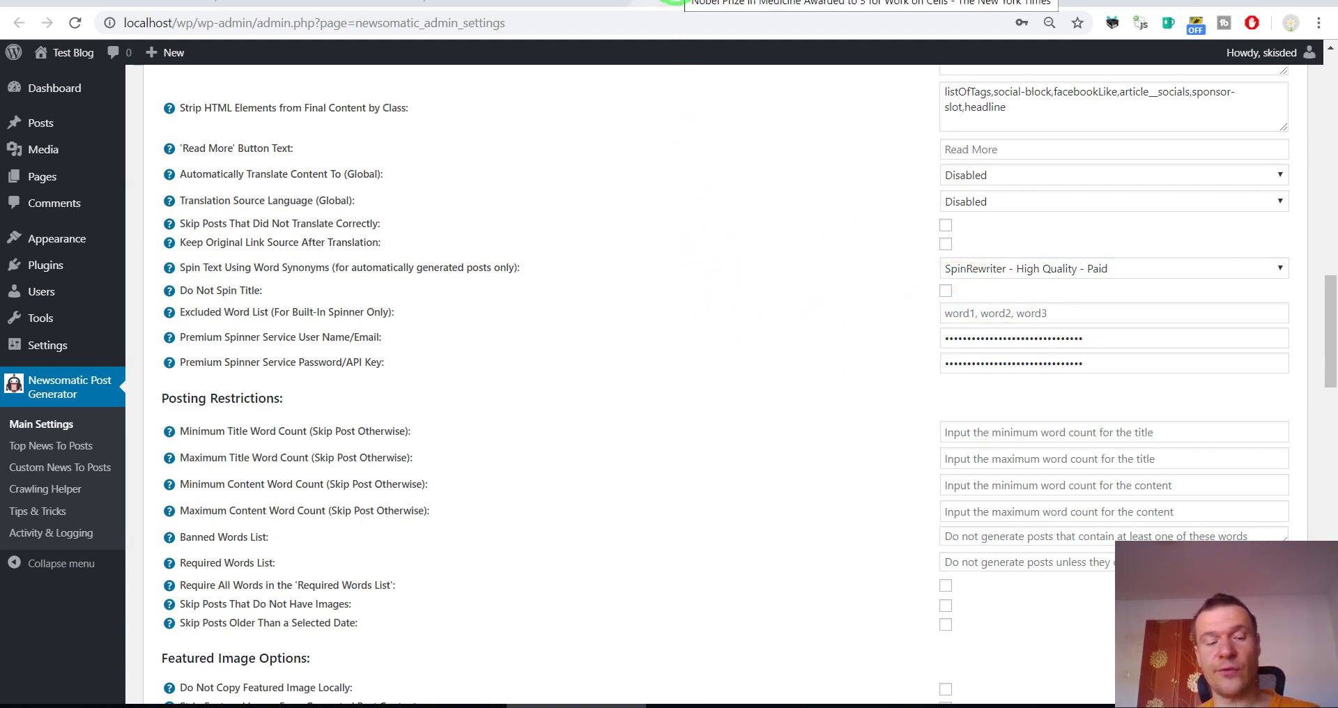
pyautogui.moveTo(671, 1); pyautogui.dragTo(566, 113)
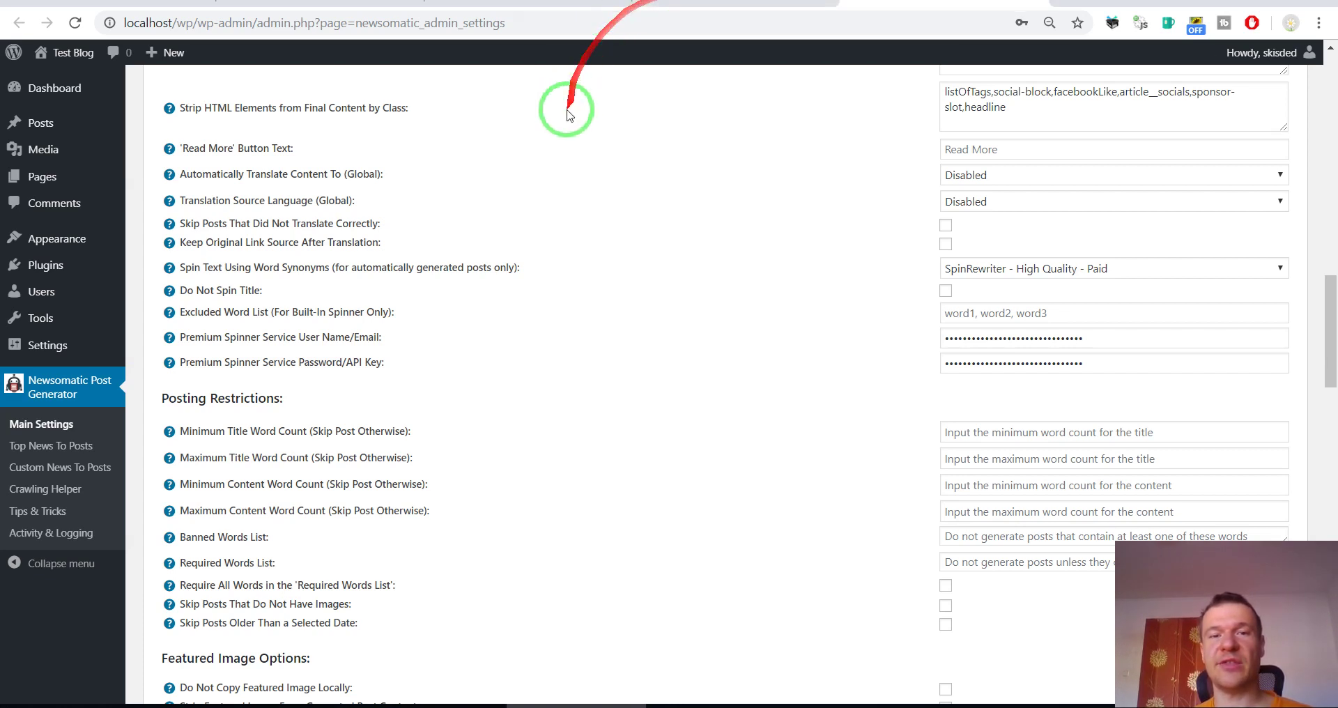